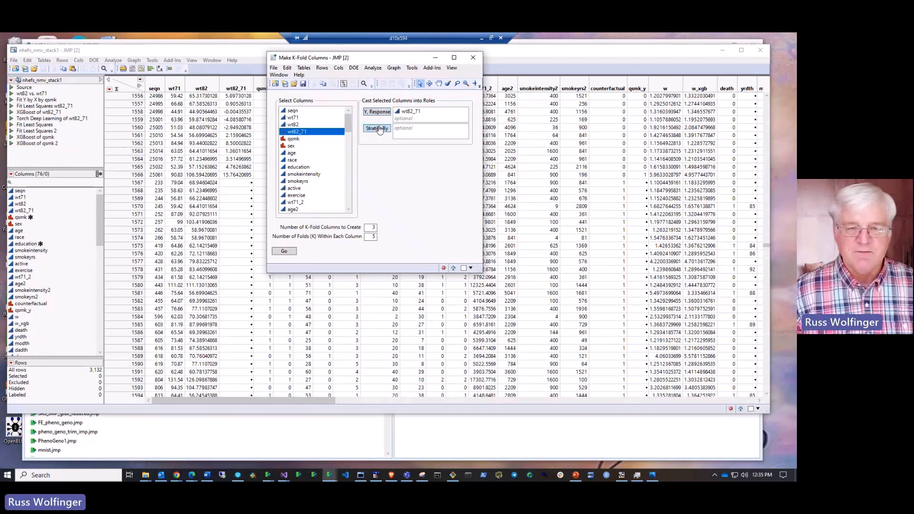
Step: Set wt82_71 as the stratification column for the K-fold columns, and close the dialog without creating them
{"action": "left_click", "coordinate": [377, 128]}
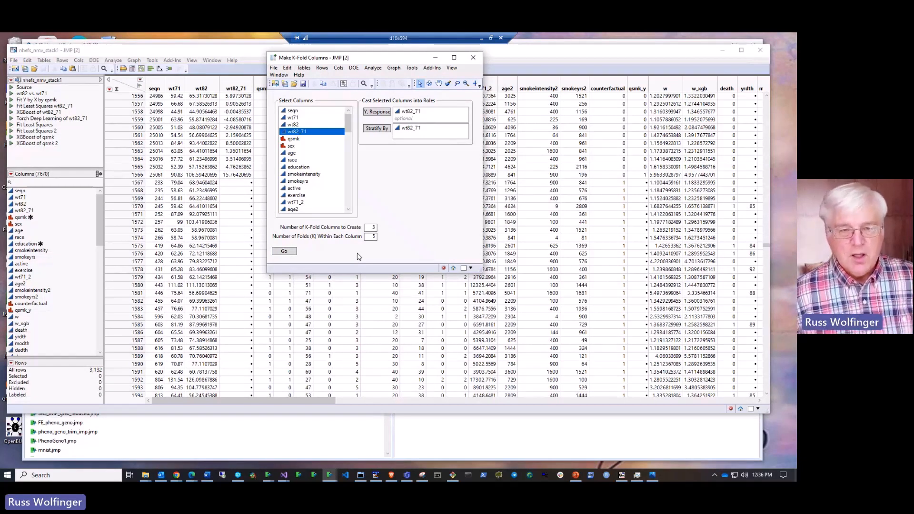
{"action": "left_click", "coordinate": [473, 57]}
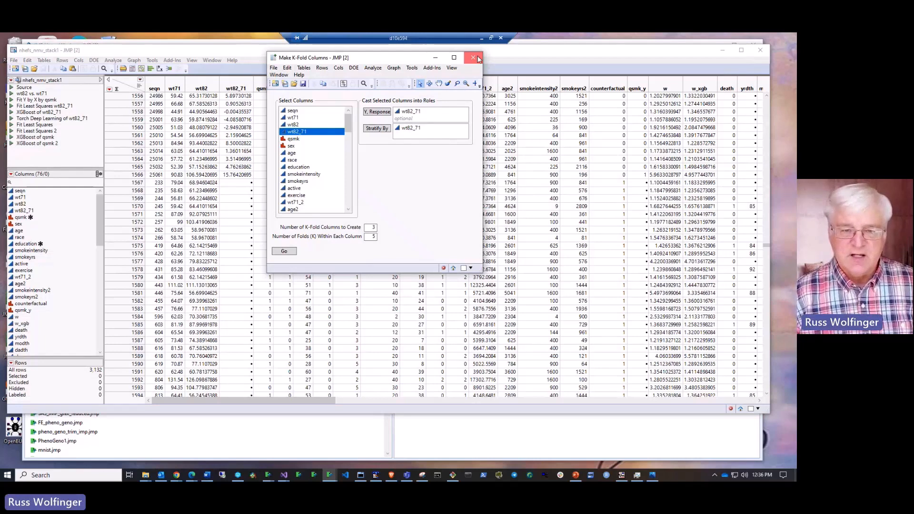
Step: Create a distribution report for the existing FoldA, FoldB and FoldC columns
{"action": "left_click_drag", "start_coordinate": [260, 401], "coordinate": [714, 415]}
{"action": "left_click", "coordinate": [676, 88]}
{"action": "left_click", "coordinate": [717, 89], "text": "shift"}
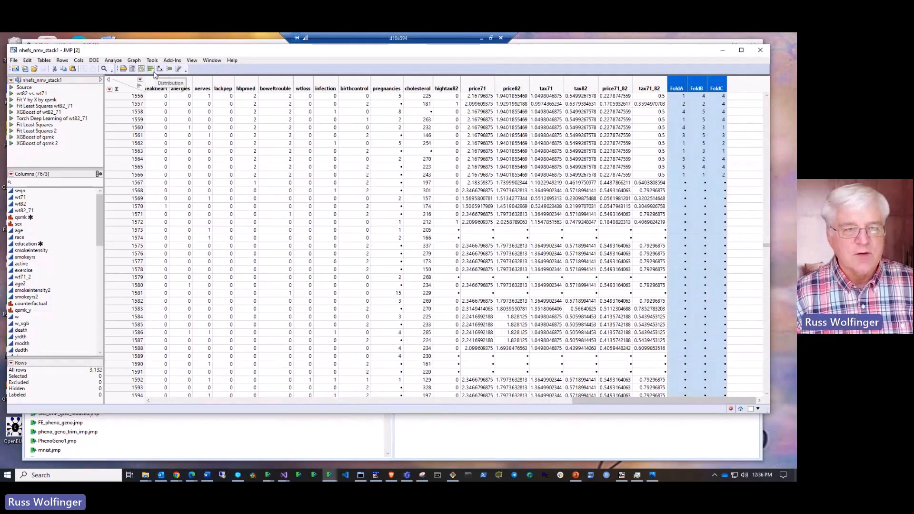
{"action": "left_click", "coordinate": [179, 69]}
{"action": "left_click", "coordinate": [140, 97]}
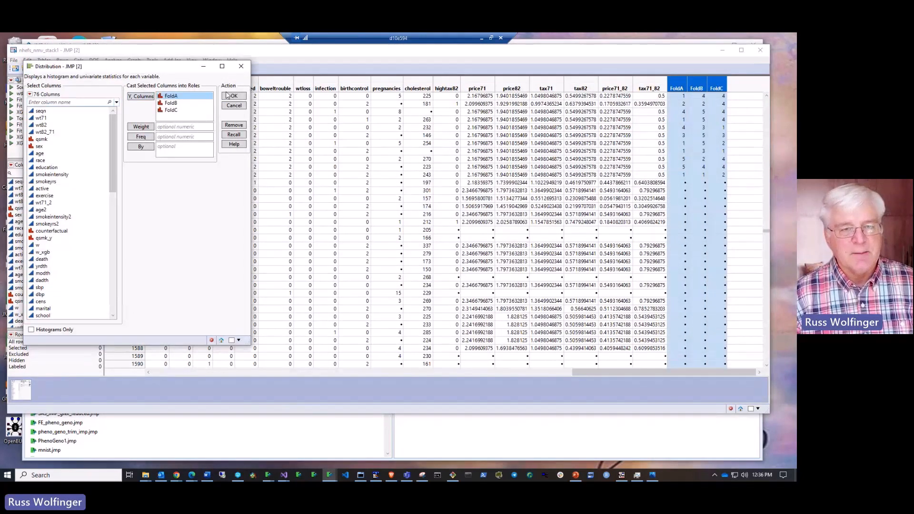
{"action": "left_click", "coordinate": [234, 96]}
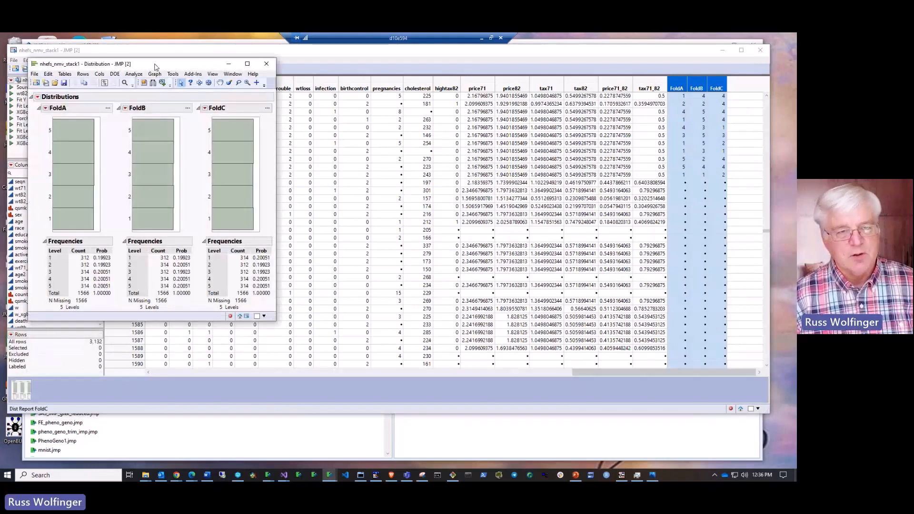
{"action": "left_click_drag", "start_coordinate": [152, 65], "coordinate": [363, 69]}
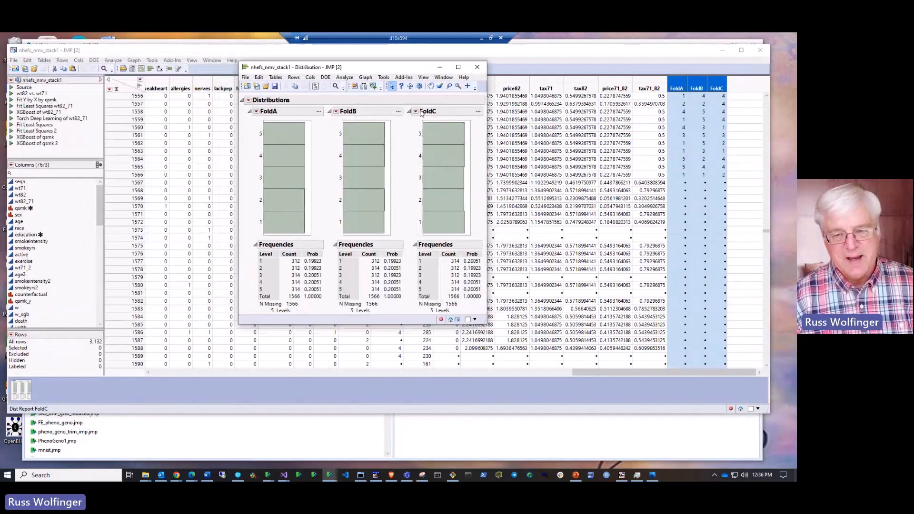
Step: Highlight individual folds in the FoldC and FoldA histograms to compare their spread across the other fold columns, and close the report
{"action": "left_click", "coordinate": [438, 135]}
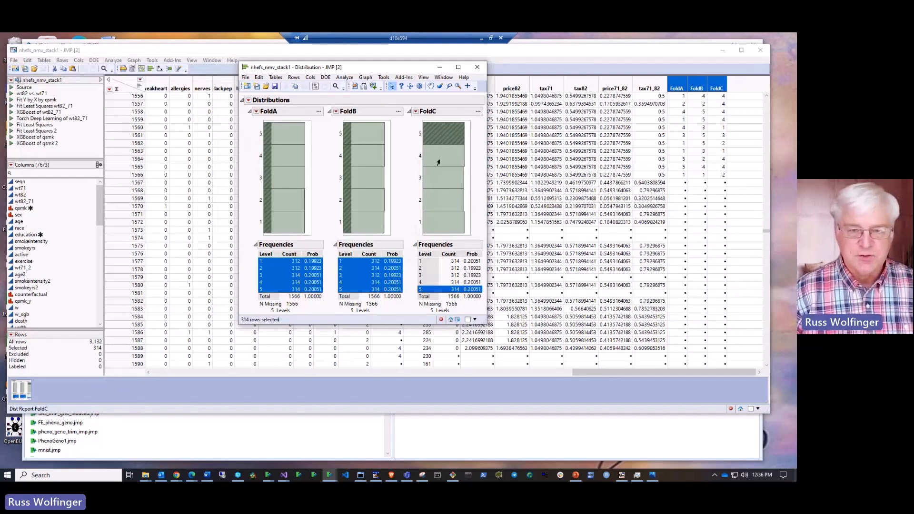
{"action": "left_click", "coordinate": [439, 185]}
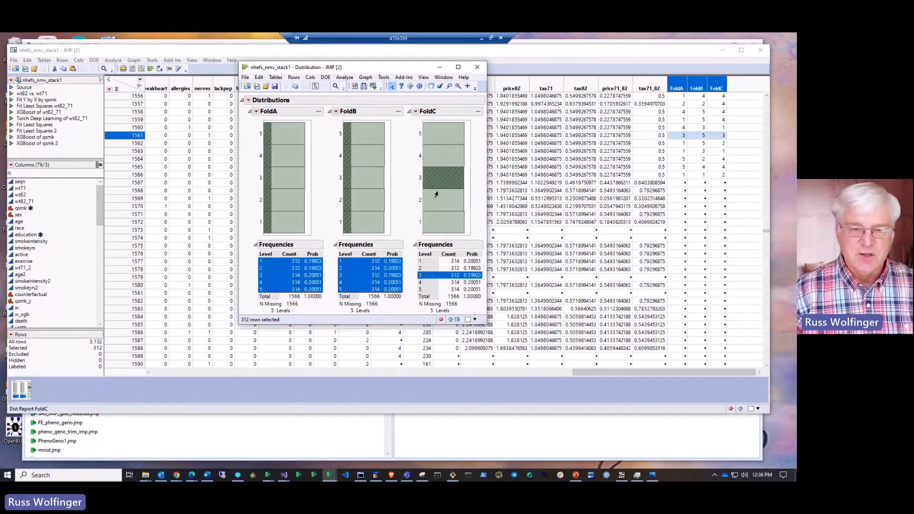
{"action": "left_click", "coordinate": [284, 155]}
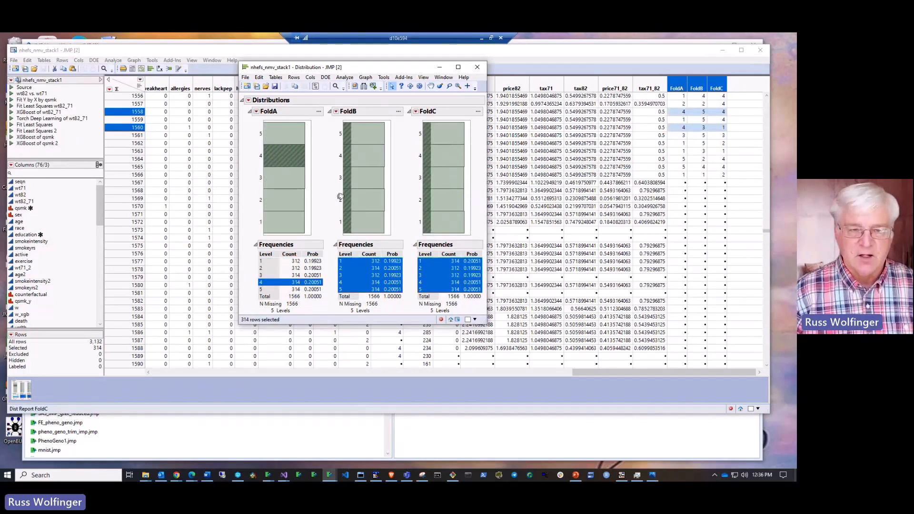
{"action": "left_click", "coordinate": [280, 229]}
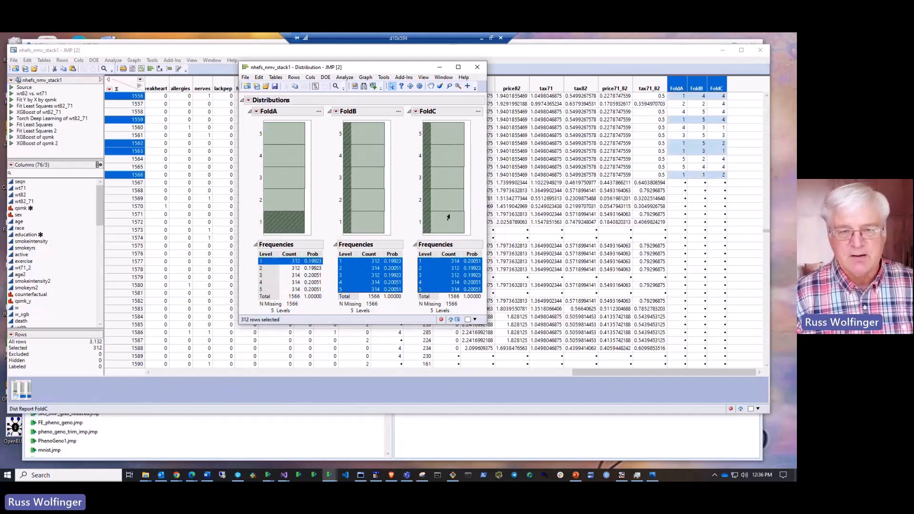
{"action": "left_click", "coordinate": [448, 139]}
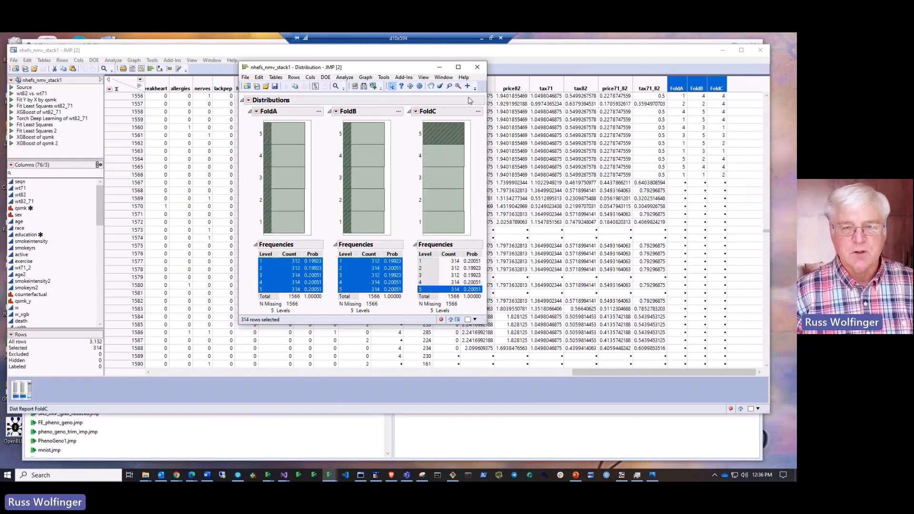
{"action": "left_click", "coordinate": [476, 68]}
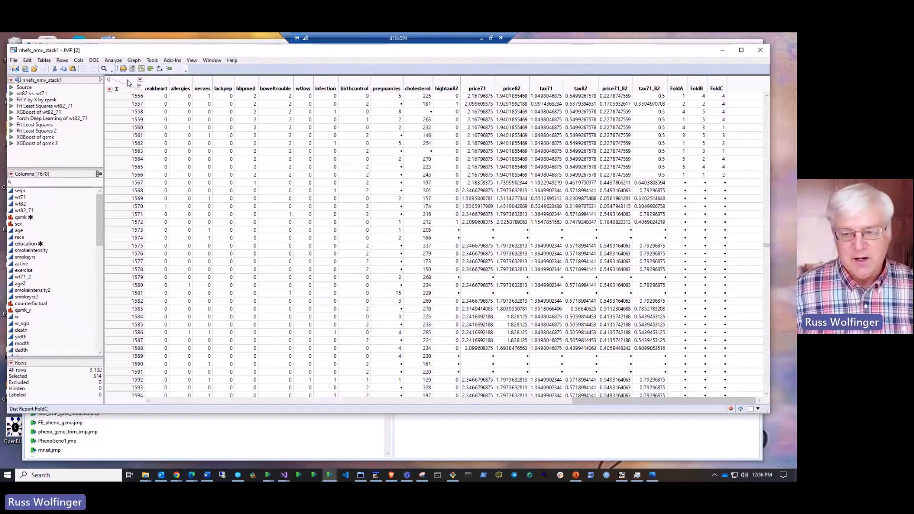
Step: Launch the Torch Deep Learning add-in and assign wt82_71 as the response
{"action": "left_click", "coordinate": [171, 60]}
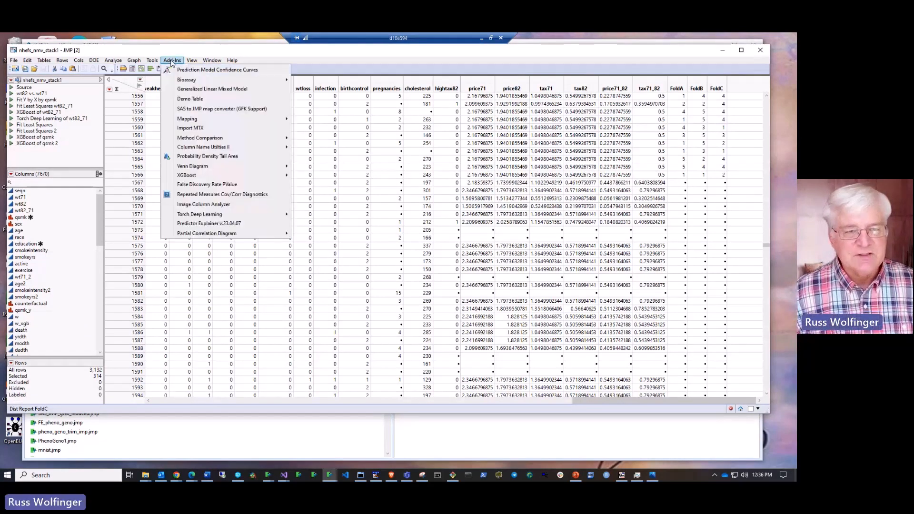
{"action": "mouse_move", "coordinate": [205, 214]}
{"action": "left_click", "coordinate": [324, 225]}
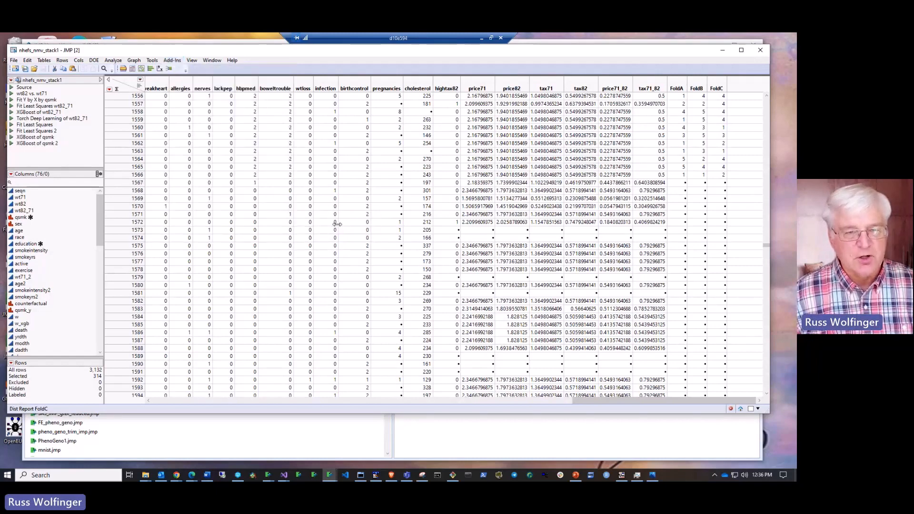
{"action": "left_click_drag", "start_coordinate": [128, 68], "coordinate": [421, 67]}
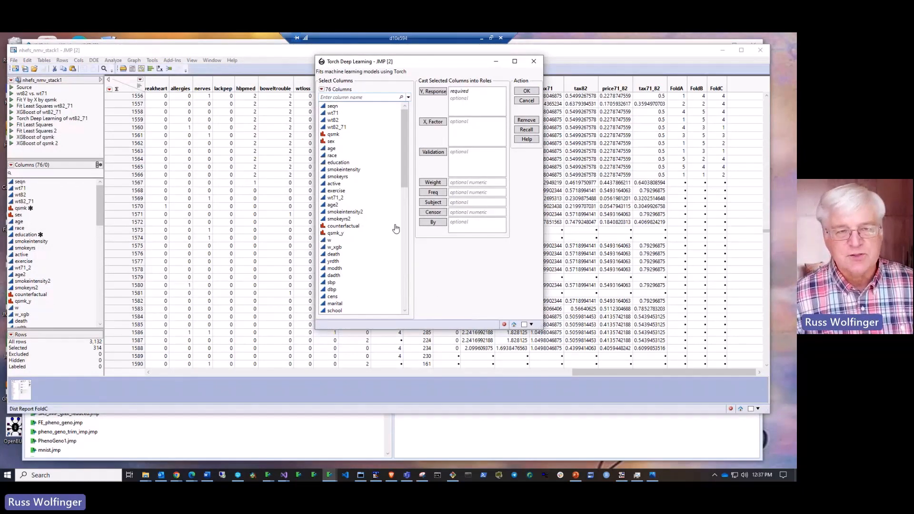
{"action": "left_click", "coordinate": [346, 128]}
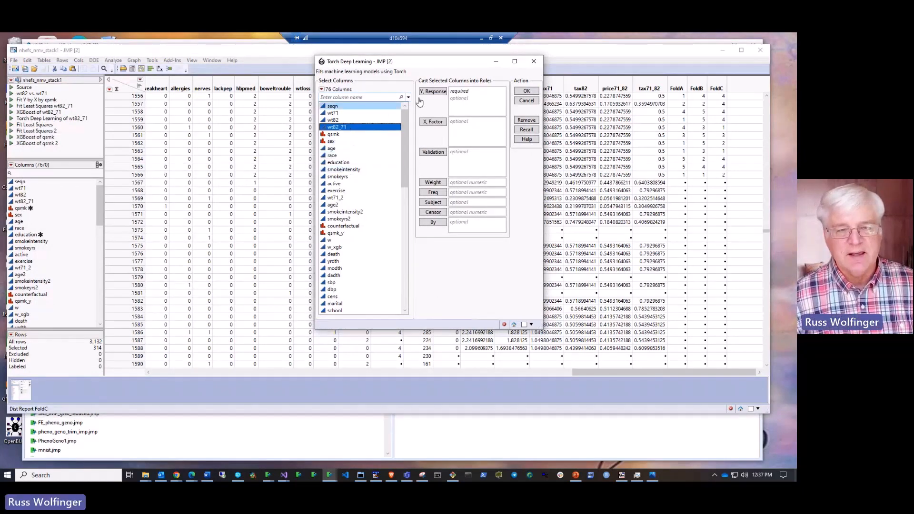
{"action": "left_click", "coordinate": [439, 92]}
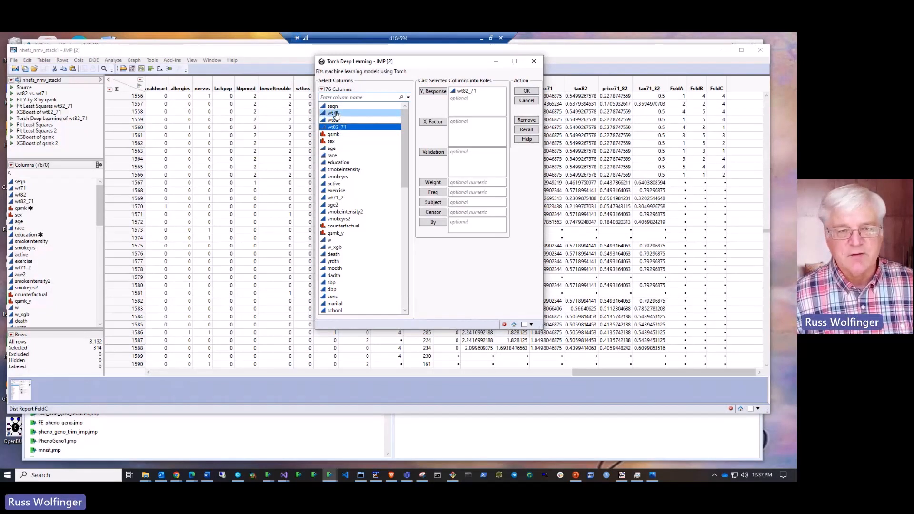
Step: Assign wt71, qsmk and all columns from sex through smokeyrs2 as the X factors
{"action": "left_click", "coordinate": [336, 114]}
{"action": "left_click", "coordinate": [431, 125]}
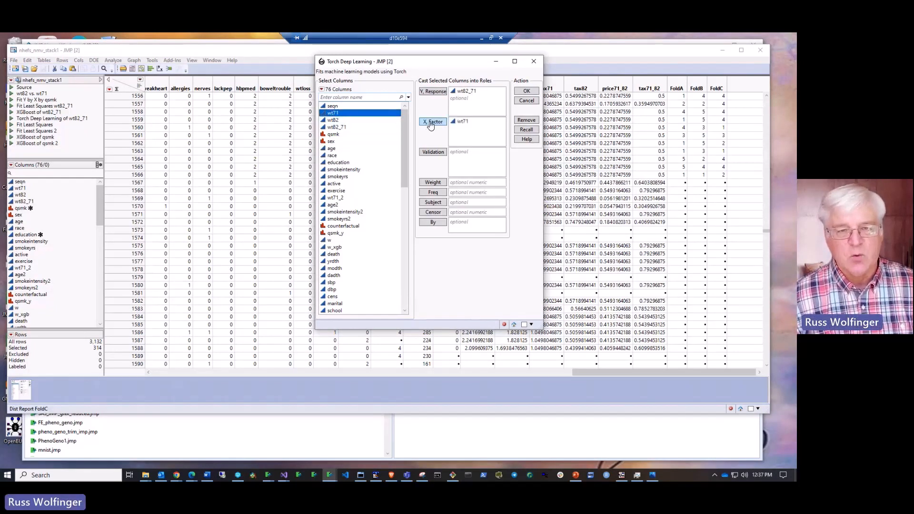
{"action": "left_click", "coordinate": [400, 134]}
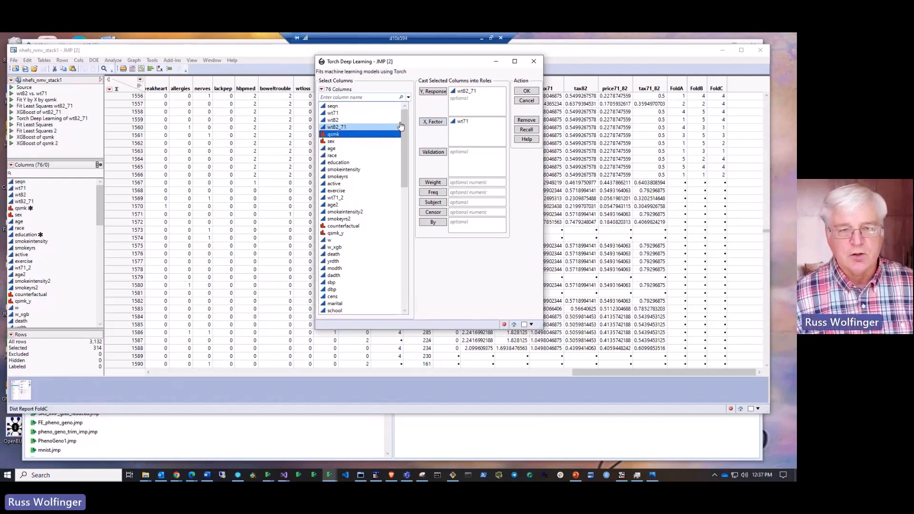
{"action": "left_click", "coordinate": [432, 122]}
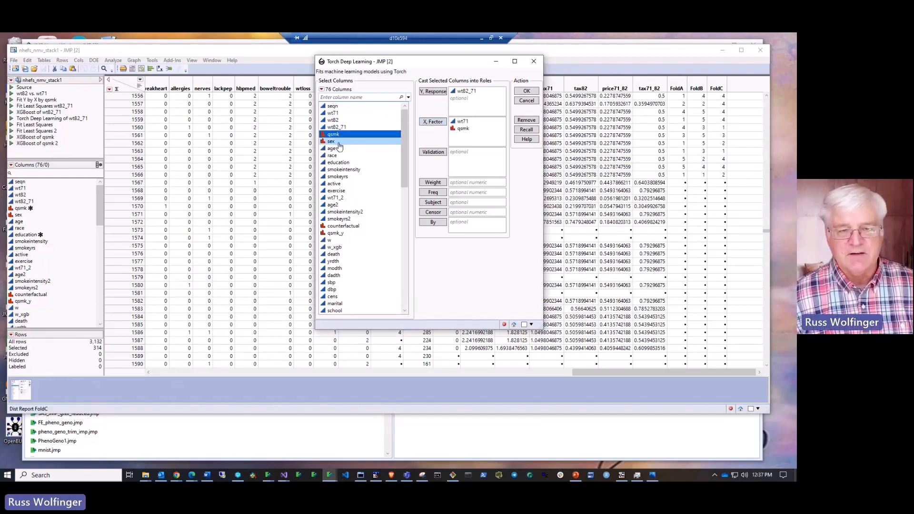
{"action": "left_click_drag", "start_coordinate": [339, 145], "coordinate": [342, 218]}
{"action": "left_click", "coordinate": [433, 122]}
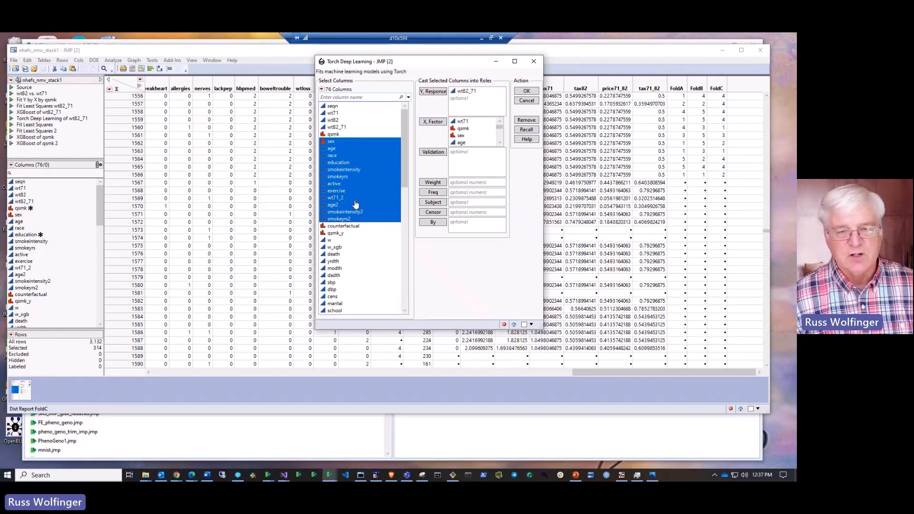
{"action": "left_click", "coordinate": [453, 129]}
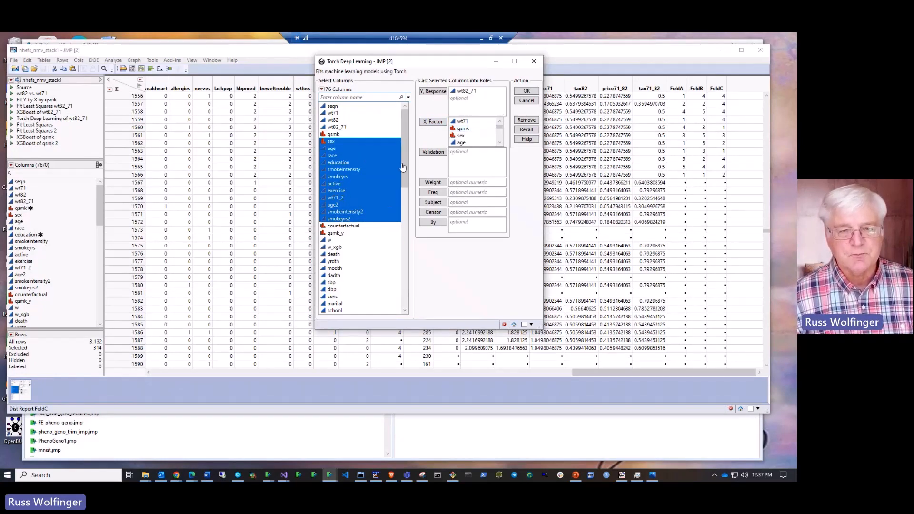
Step: Assign FoldA, FoldB and FoldC as validation columns and fit a MultiLayerPerceptron model with 20 epochs and a 0.001 learning rate
{"action": "left_click_drag", "start_coordinate": [404, 167], "coordinate": [391, 330]}
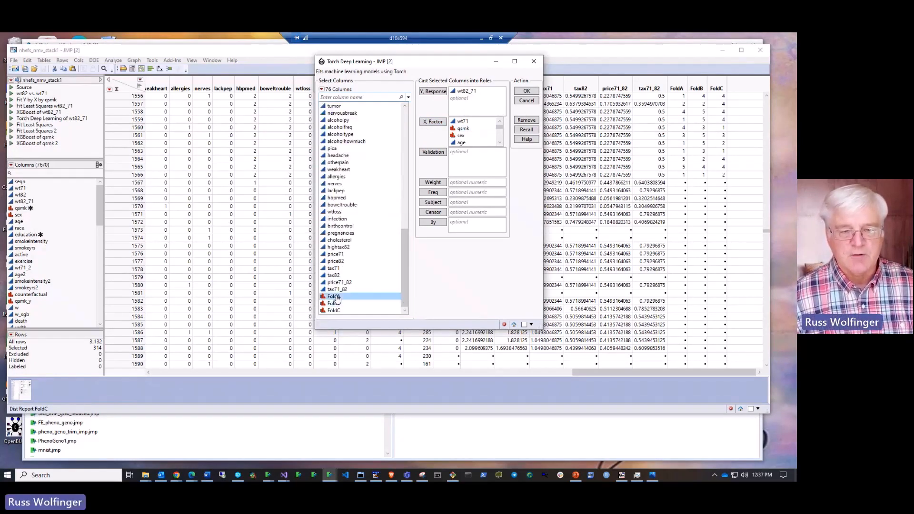
{"action": "left_click_drag", "start_coordinate": [335, 298], "coordinate": [336, 312]}
{"action": "left_click", "coordinate": [432, 152]}
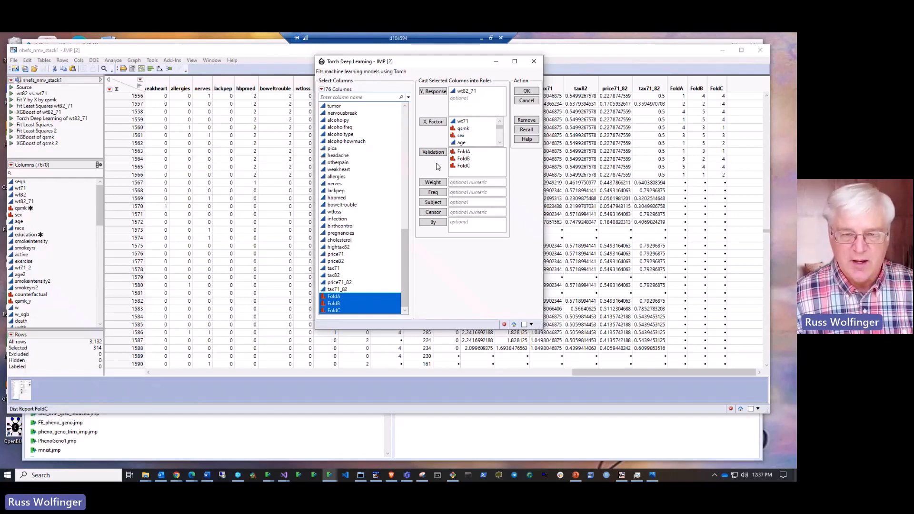
{"action": "left_click", "coordinate": [464, 153]}
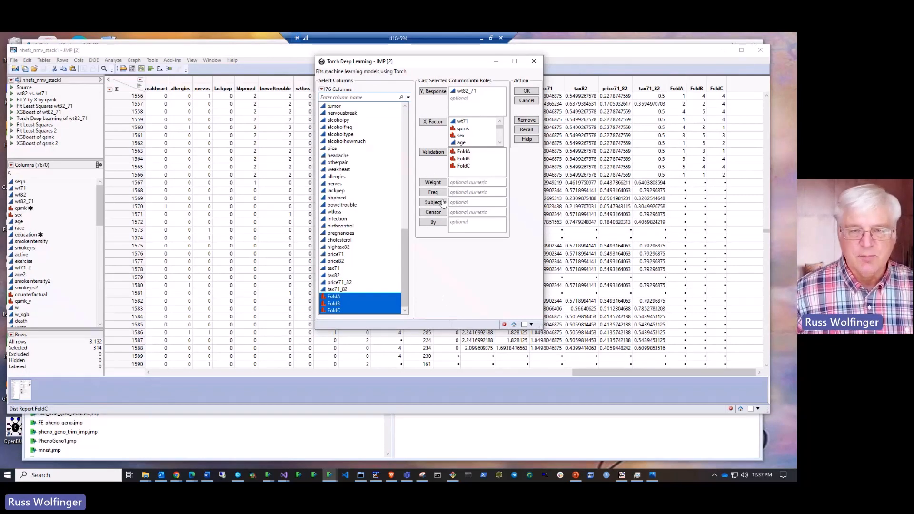
{"action": "left_click", "coordinate": [526, 91]}
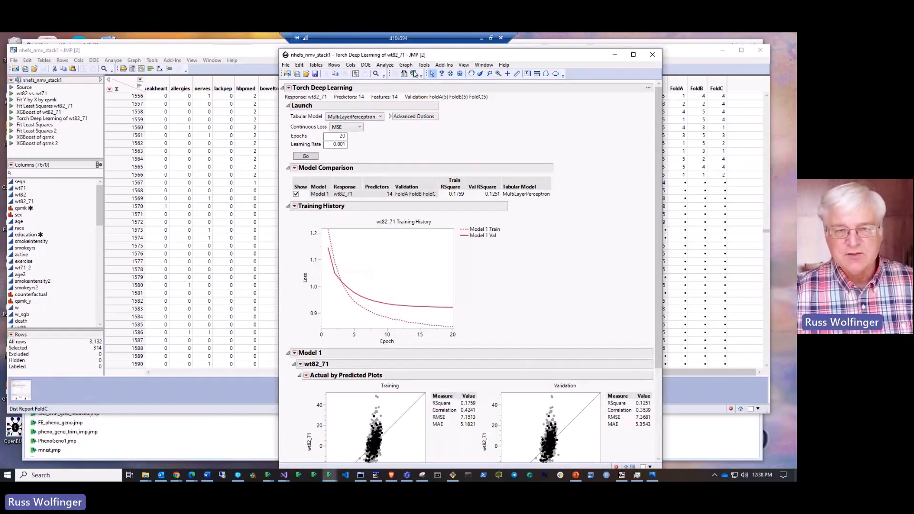
{"action": "left_click_drag", "start_coordinate": [458, 56], "coordinate": [425, 41]}
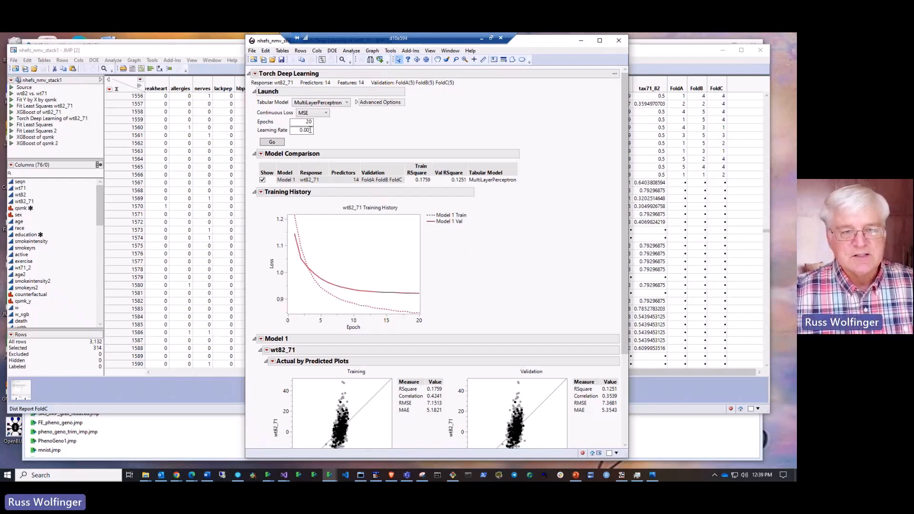
Step: Set the learning rate to 0.01 and fit a second MultiLayerPerceptron model
{"action": "double_click", "coordinate": [311, 130]}
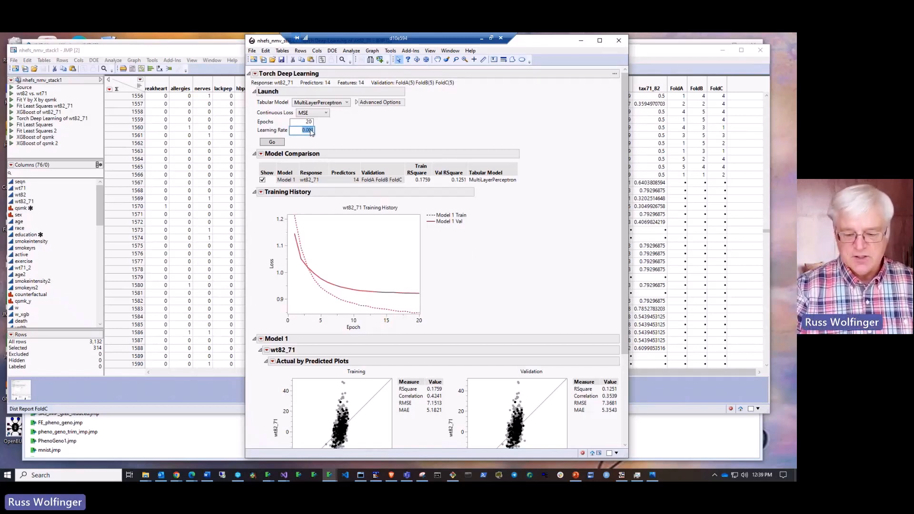
{"action": "type", "text": "0.01"}
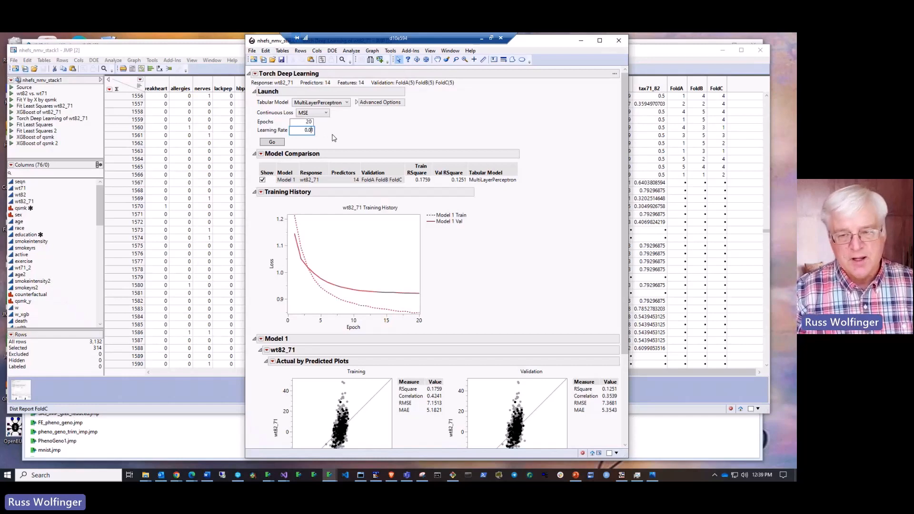
{"action": "left_click", "coordinate": [334, 138]}
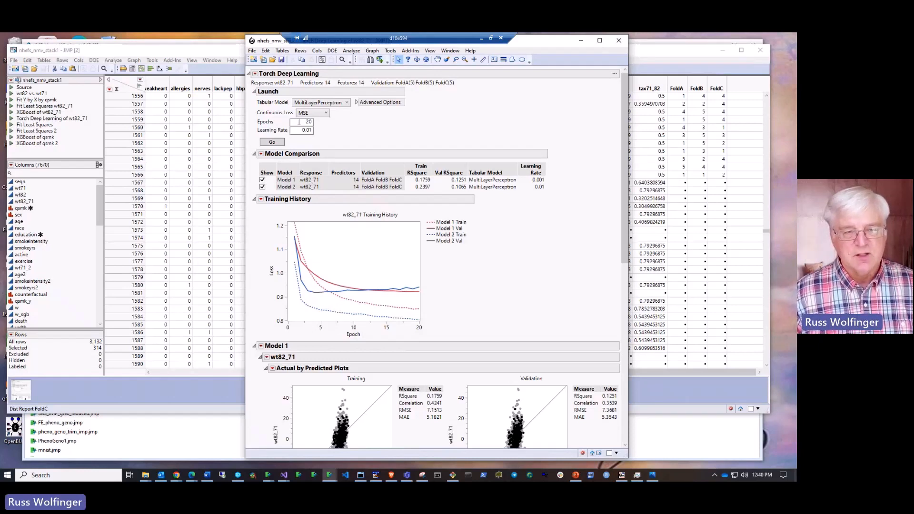
Step: Set the number of epochs to 5 and fit a third model
{"action": "double_click", "coordinate": [299, 122]}
{"action": "type", "text": "5"}
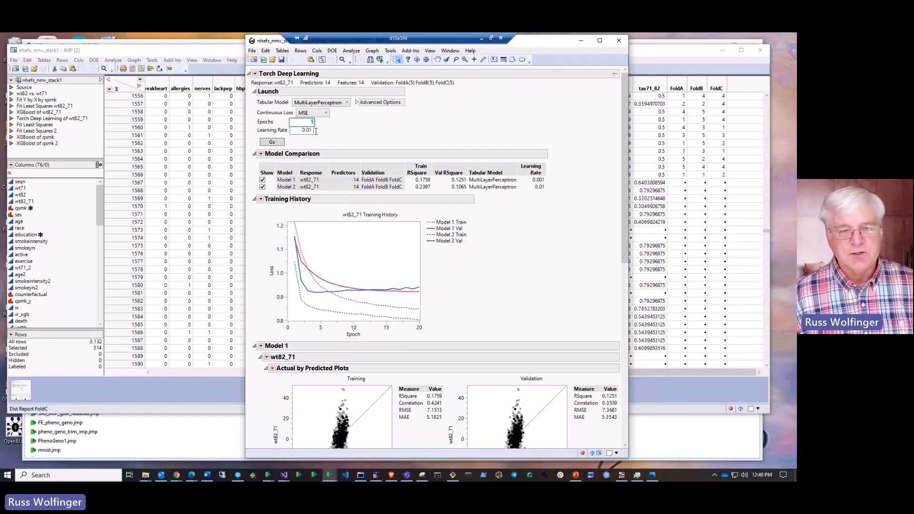
{"action": "left_click", "coordinate": [346, 128]}
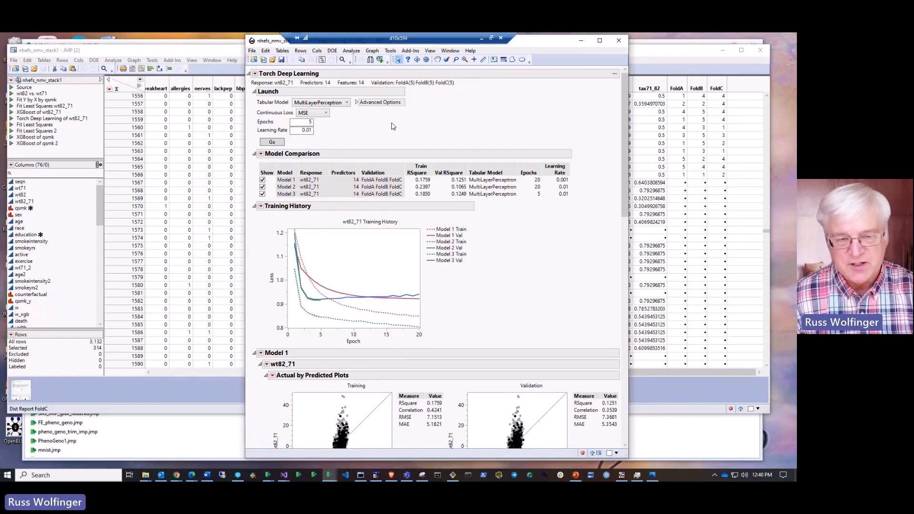
Step: Add the RMSE metric to the Model Comparison table and widen the report window
{"action": "left_click", "coordinate": [261, 153]}
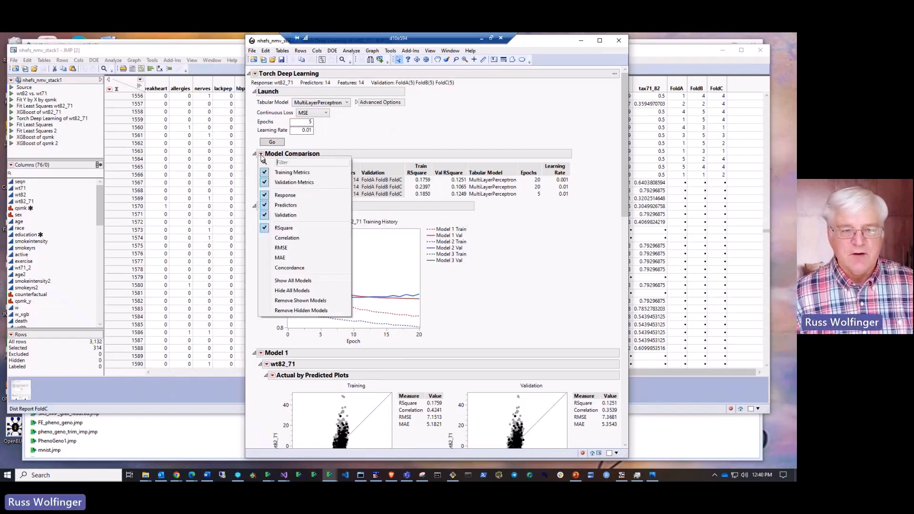
{"action": "left_click", "coordinate": [296, 249]}
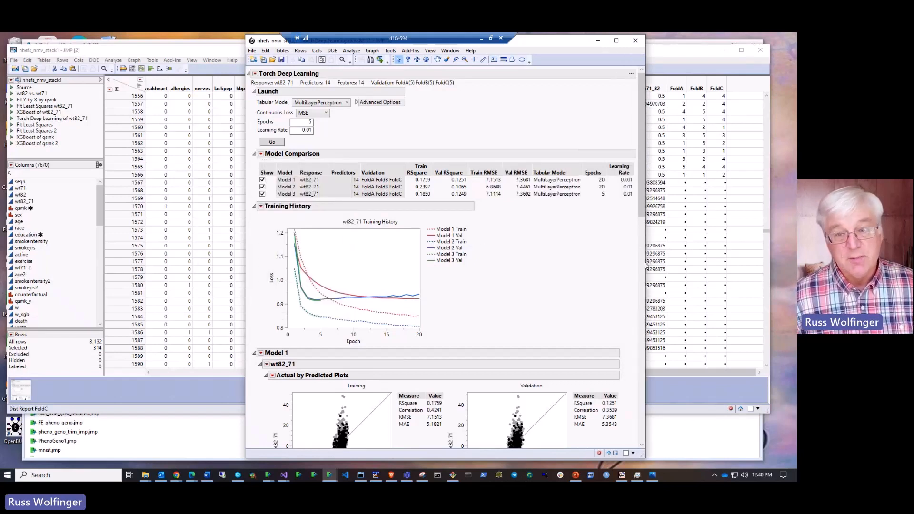
{"action": "left_click_drag", "start_coordinate": [645, 264], "coordinate": [674, 262]}
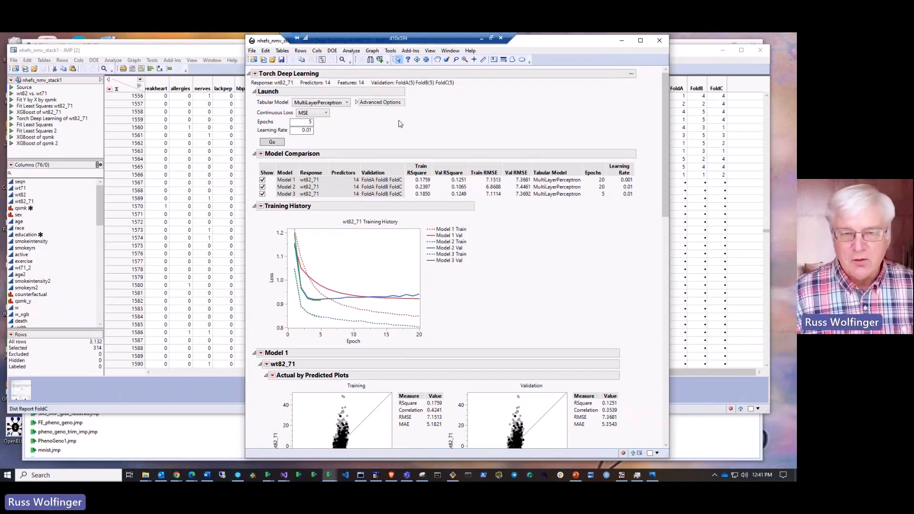
Step: Expand the advanced launch options and look through the available activation functions, keeping ReLU
{"action": "left_click", "coordinate": [356, 102]}
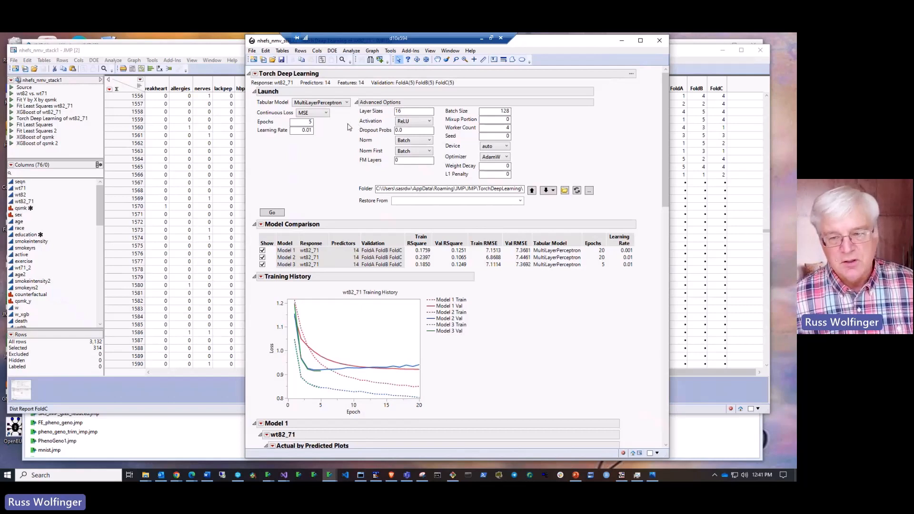
{"action": "left_click", "coordinate": [429, 121]}
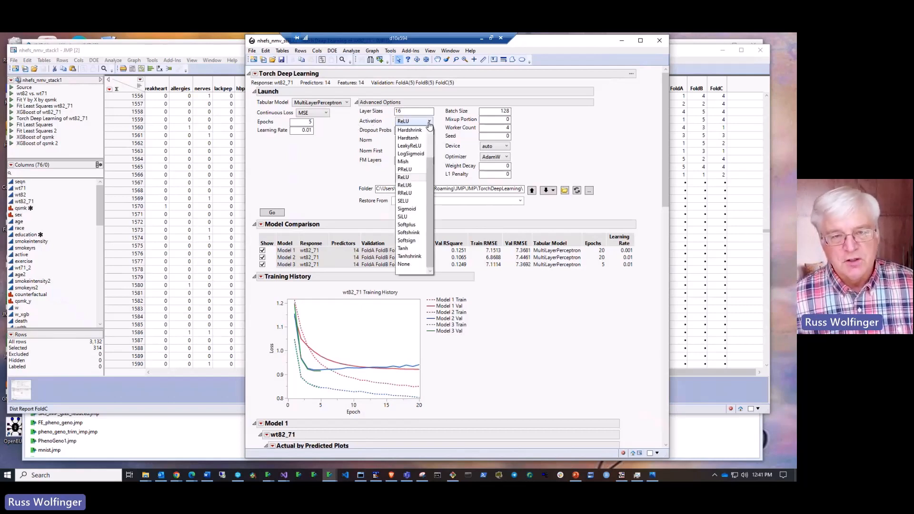
{"action": "scroll", "coordinate": [427, 144], "scroll_direction": "up", "scroll_amount": 3}
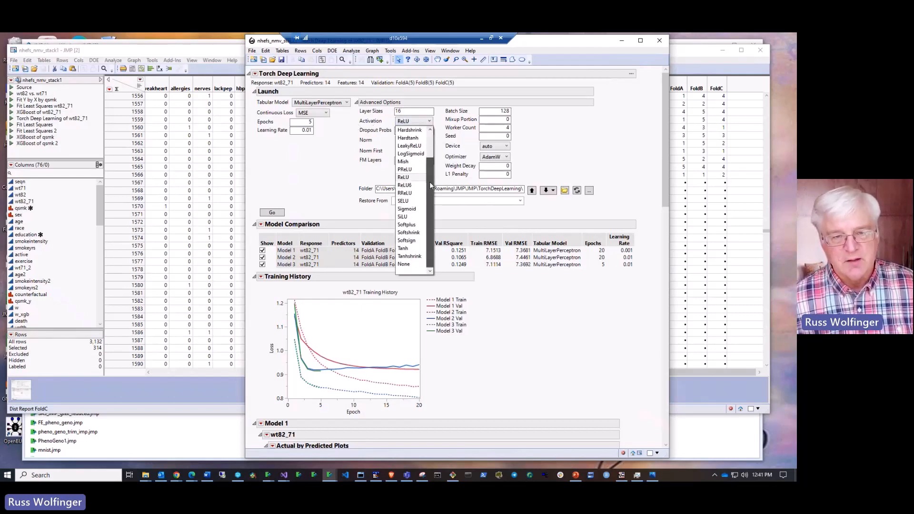
{"action": "left_click", "coordinate": [321, 151]}
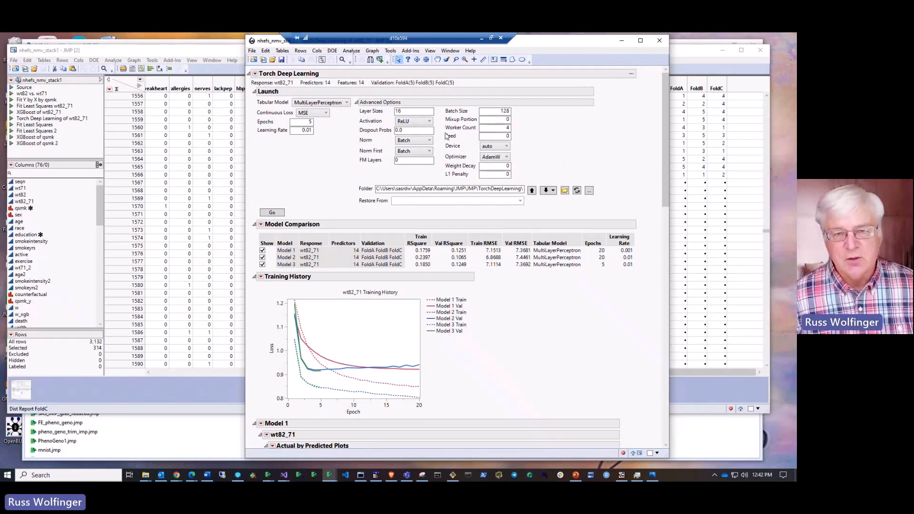
{"action": "mouse_move", "coordinate": [454, 122]}
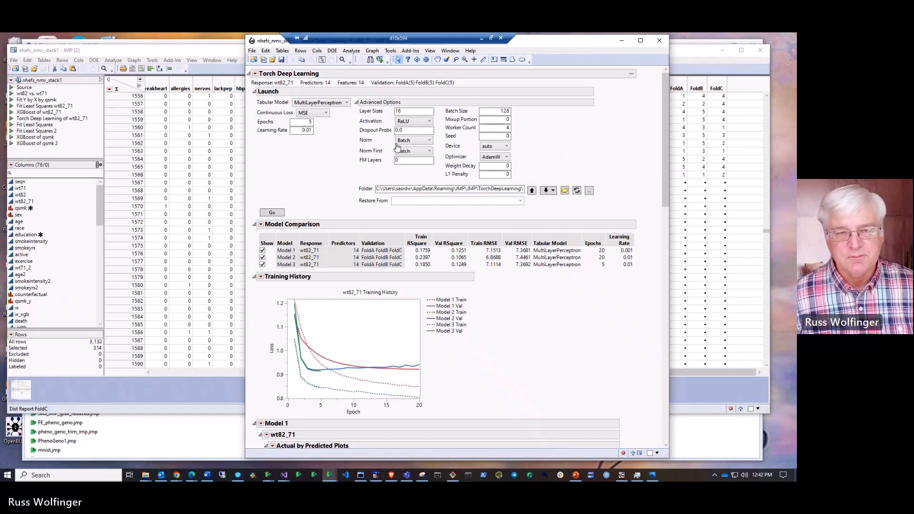
Step: Set the layer size to 8, fit a fourth model and highlight its validation curve in the training history
{"action": "double_click", "coordinate": [406, 111]}
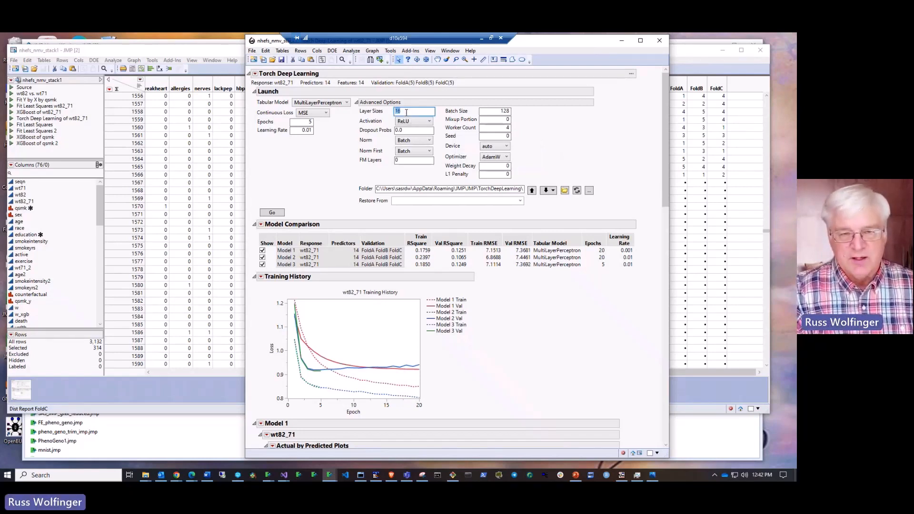
{"action": "type", "text": "8"}
{"action": "left_click", "coordinate": [334, 166]}
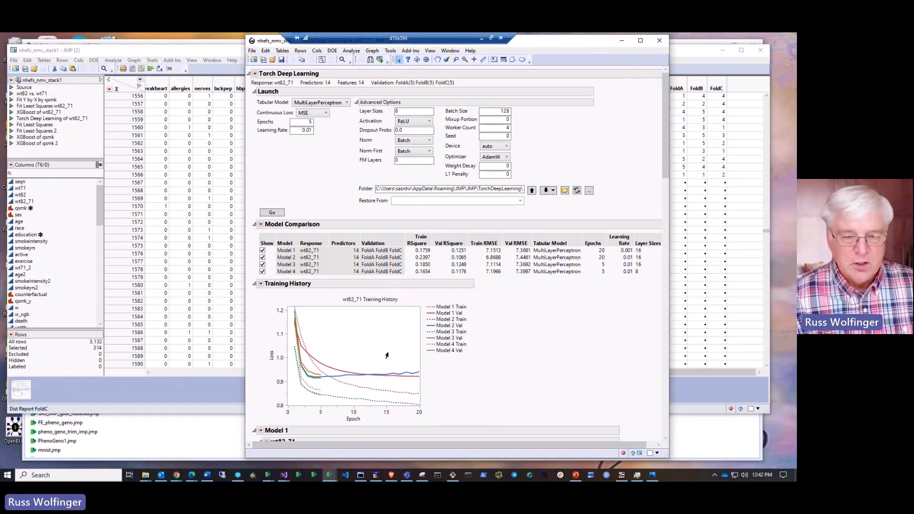
{"action": "left_click", "coordinate": [432, 353]}
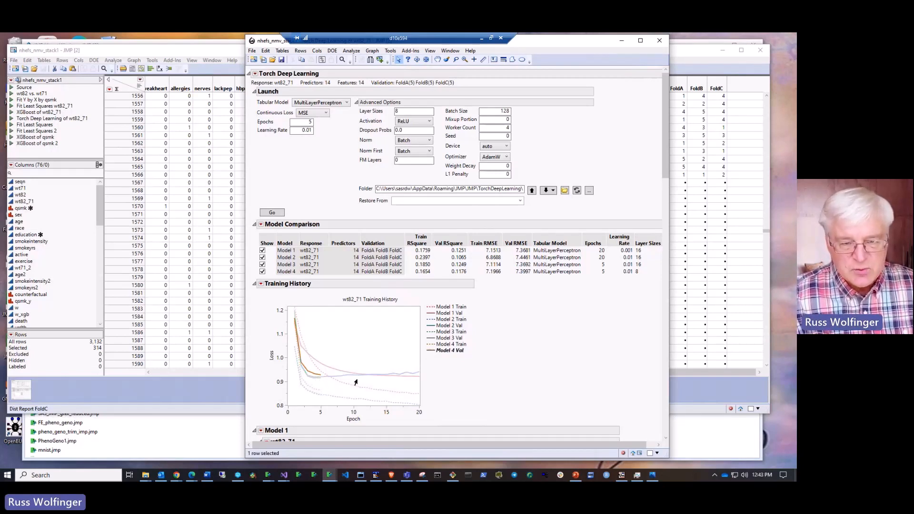
Step: Set the number of epochs to 10 and fit a fifth model
{"action": "double_click", "coordinate": [301, 122]}
{"action": "type", "text": "10"}
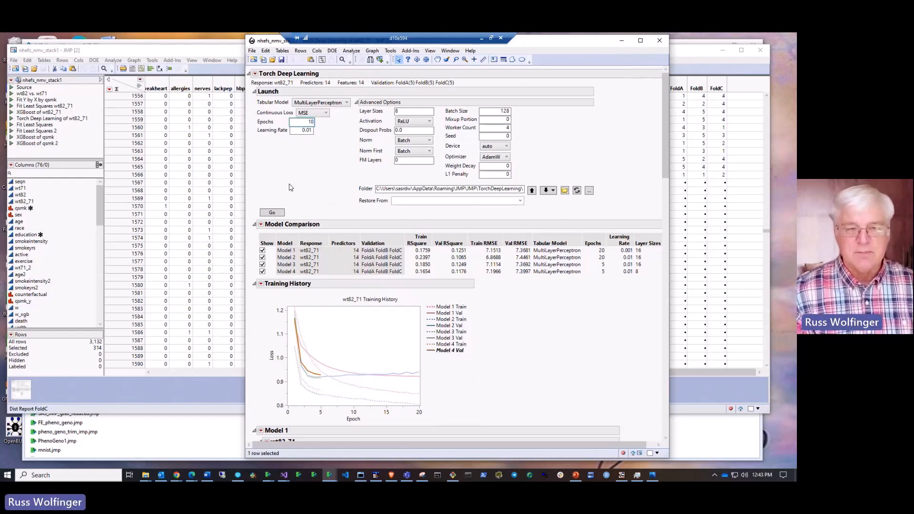
{"action": "left_click", "coordinate": [270, 184]}
{"action": "left_click", "coordinate": [269, 213]}
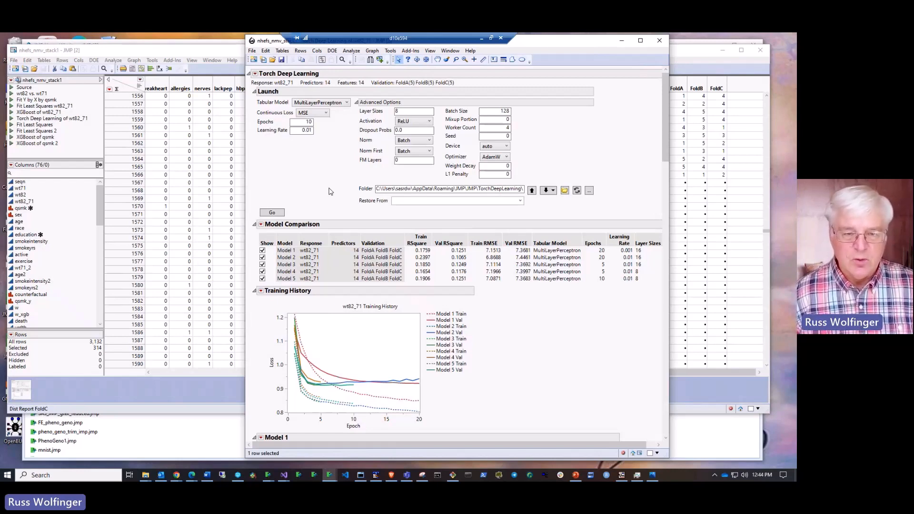
Step: Clear the row selection in Model 1's training plot and add the Prediction Profiler for wt82_71 under Model 1
{"action": "scroll", "coordinate": [328, 188], "scroll_direction": "down", "scroll_amount": 3}
{"action": "scroll", "coordinate": [327, 187], "scroll_direction": "down", "scroll_amount": 4}
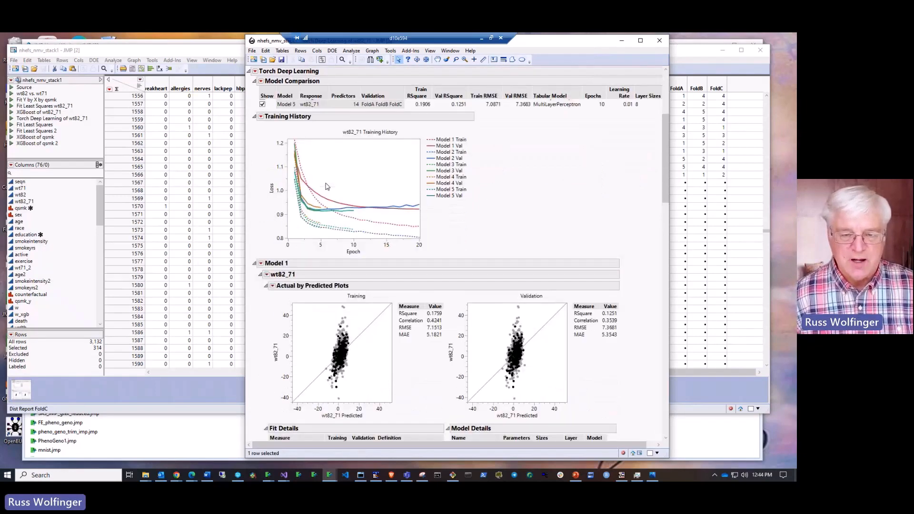
{"action": "scroll", "coordinate": [327, 186], "scroll_direction": "down", "scroll_amount": 3}
{"action": "scroll", "coordinate": [313, 246], "scroll_direction": "down", "scroll_amount": 2}
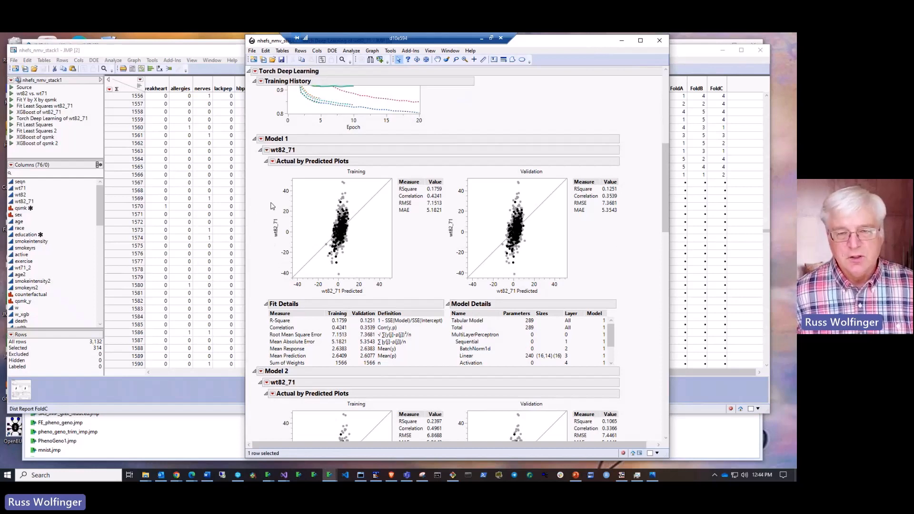
{"action": "left_click", "coordinate": [313, 210]}
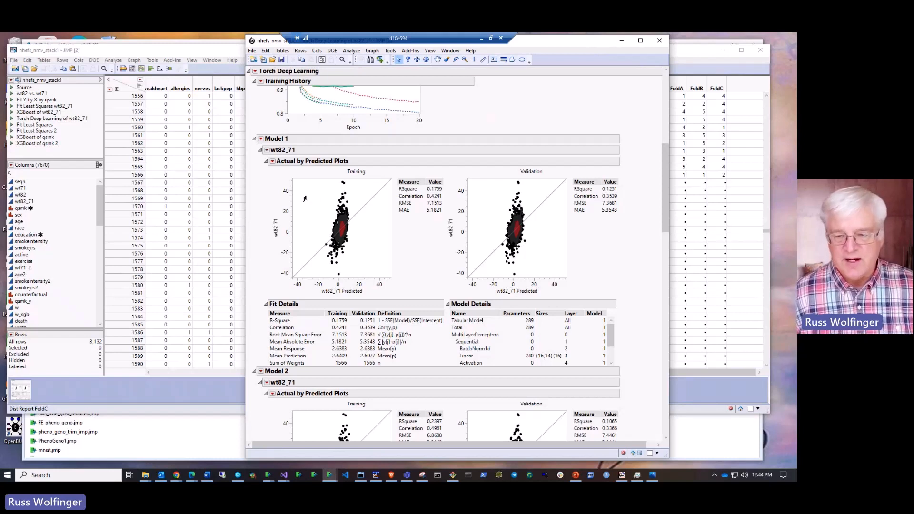
{"action": "left_click", "coordinate": [266, 151]}
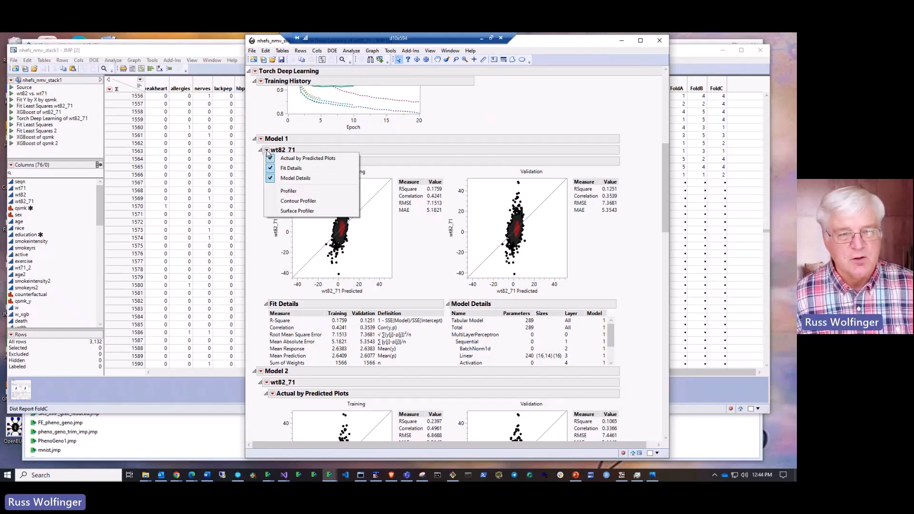
{"action": "left_click", "coordinate": [305, 192]}
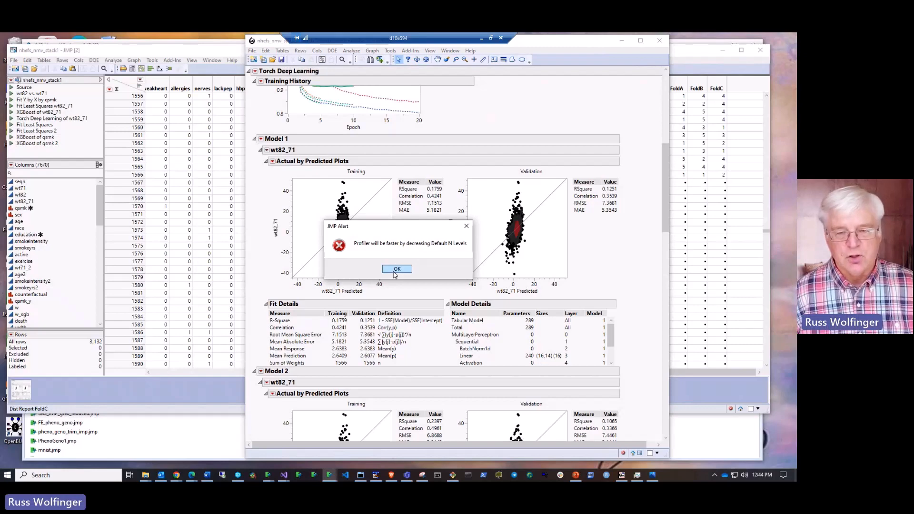
{"action": "left_click", "coordinate": [395, 272]}
Step: Rescale the wt82_71 axis of Model 1's Prediction Profiler to a narrower range of slightly more than -10 to 10
{"action": "scroll", "coordinate": [307, 246], "scroll_direction": "down", "scroll_amount": 5}
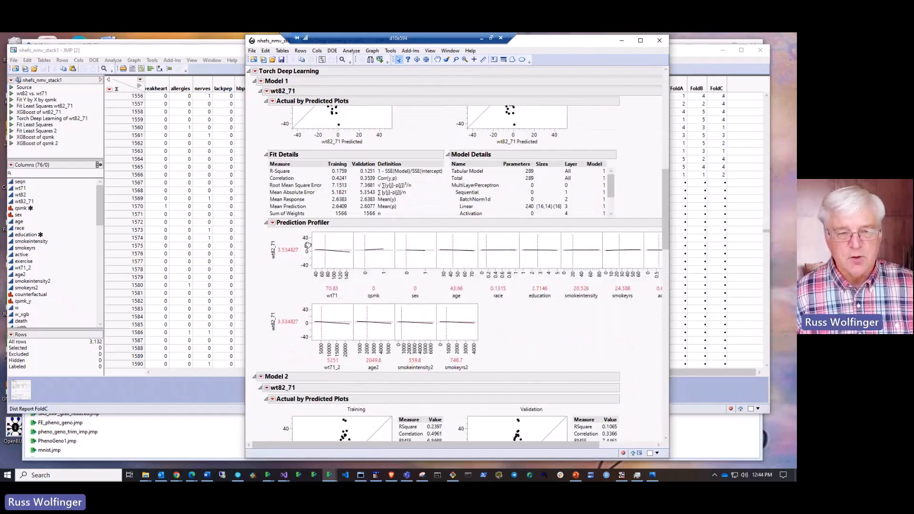
{"action": "left_click_drag", "start_coordinate": [307, 242], "coordinate": [305, 229]}
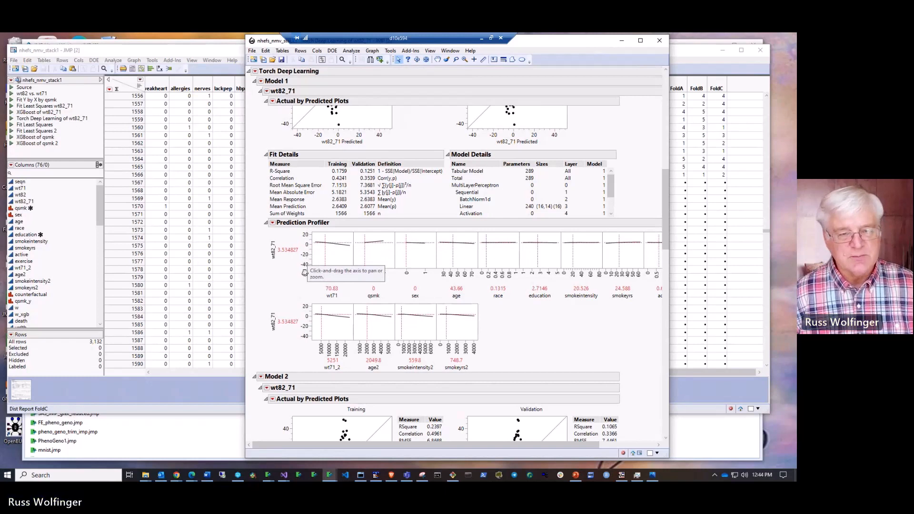
{"action": "left_click_drag", "start_coordinate": [305, 272], "coordinate": [306, 285]}
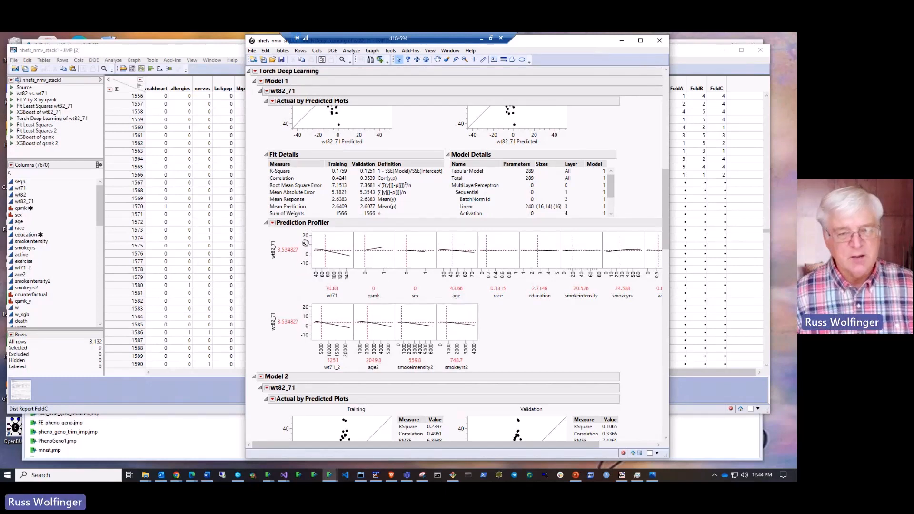
{"action": "left_click_drag", "start_coordinate": [306, 242], "coordinate": [306, 252]}
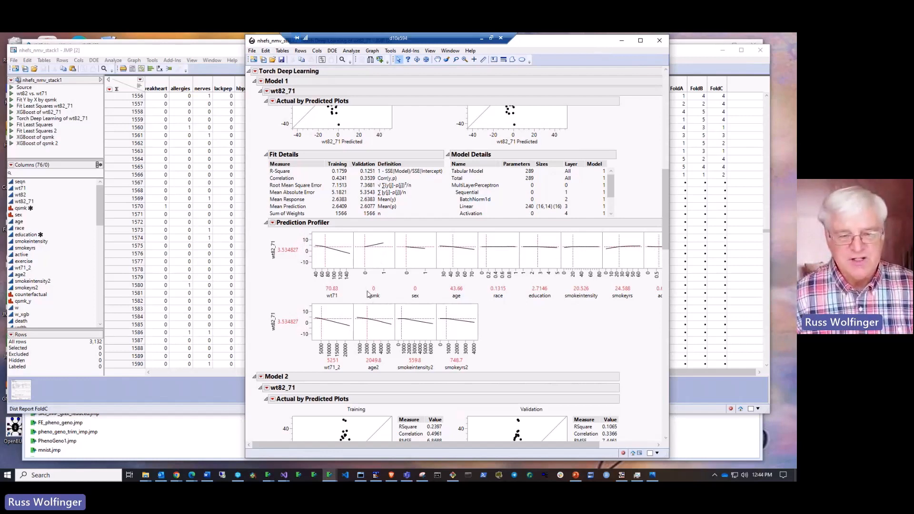
Step: Set qsmk to 1 in Model 1's Prediction Profiler and widen the report window to fit the whole profiler row
{"action": "left_click", "coordinate": [381, 263]}
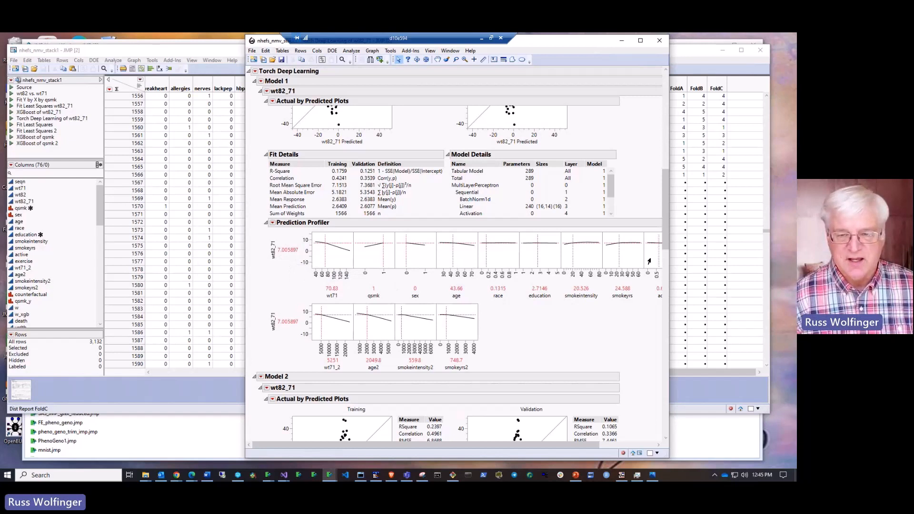
{"action": "left_click_drag", "start_coordinate": [670, 265], "coordinate": [773, 268]}
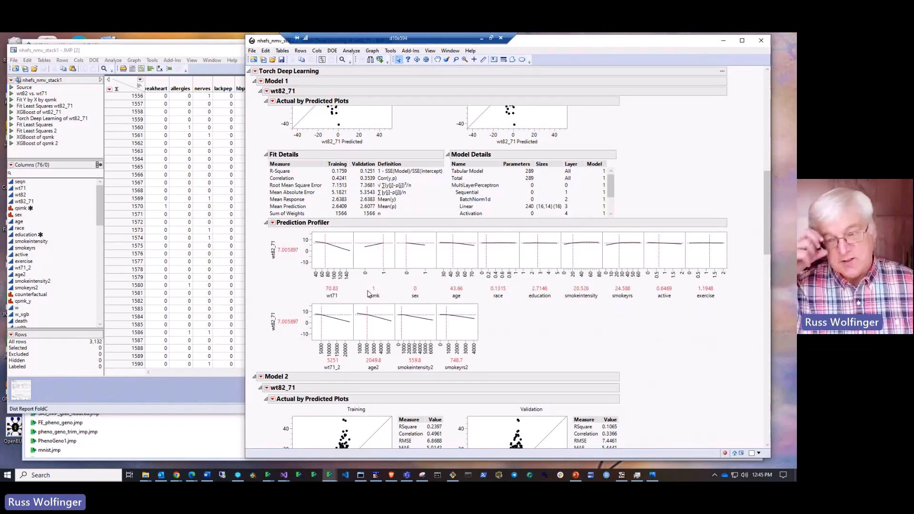
Step: Save Model 1's wt82_71 predictions to the nhefs_nmv_stack1 table and check the predicted values in its lower rows
{"action": "scroll", "coordinate": [297, 286], "scroll_direction": "up", "scroll_amount": 1}
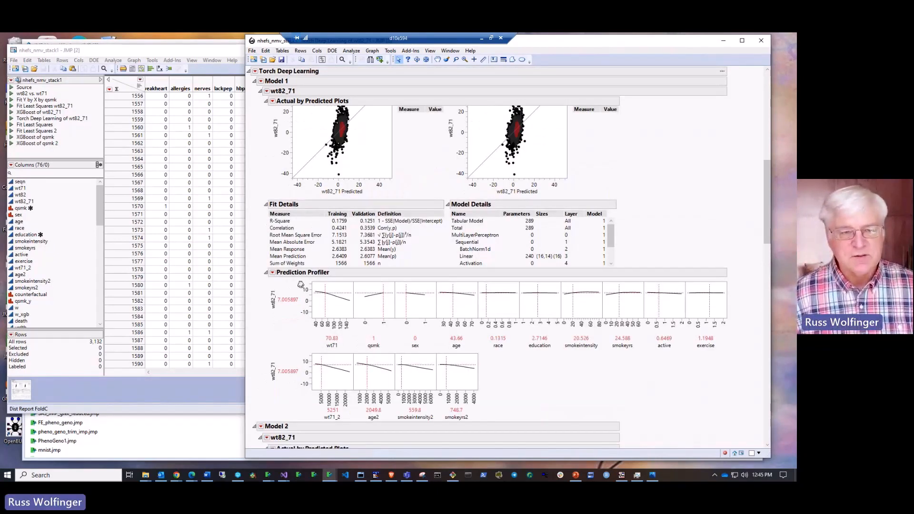
{"action": "scroll", "coordinate": [300, 284], "scroll_direction": "up", "scroll_amount": 3}
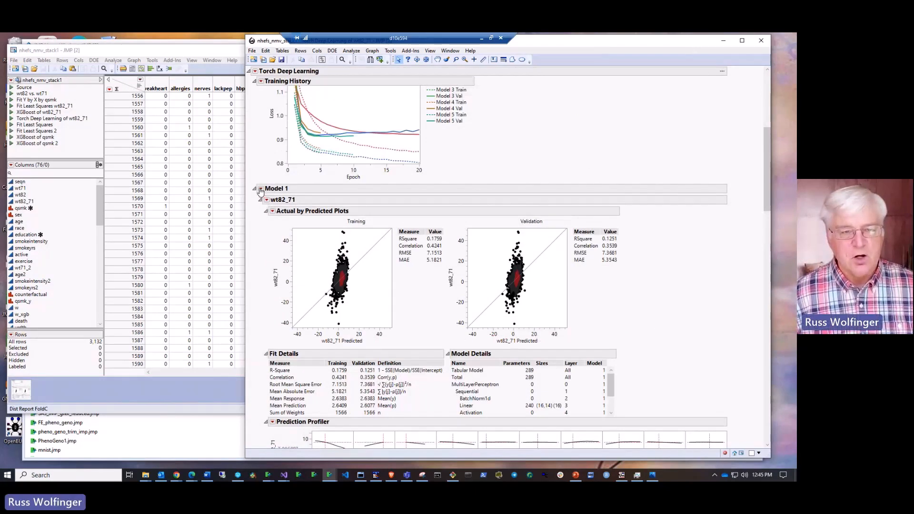
{"action": "left_click", "coordinate": [261, 190]}
{"action": "left_click", "coordinate": [289, 200]}
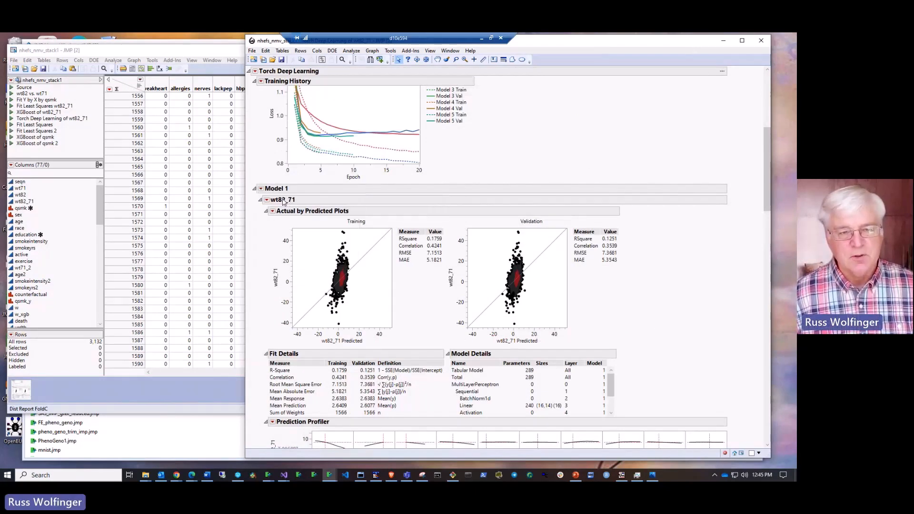
{"action": "left_click", "coordinate": [208, 52]}
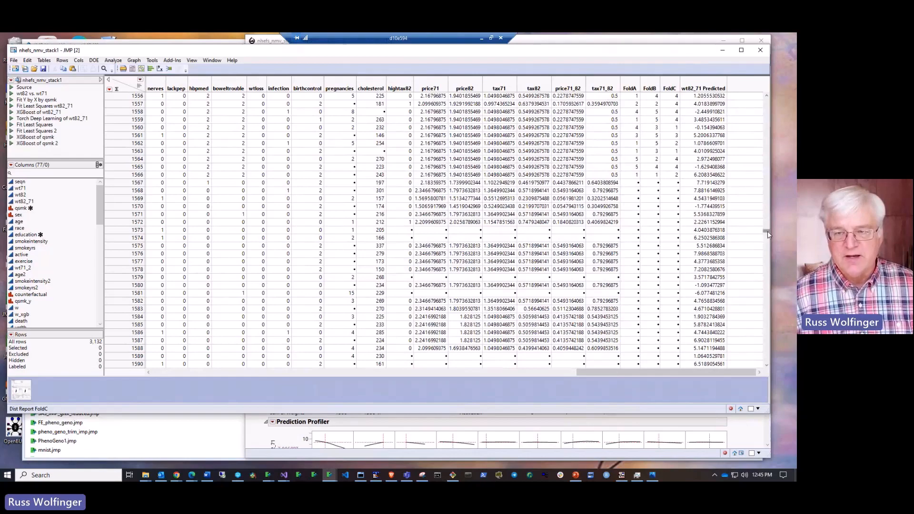
{"action": "left_click_drag", "start_coordinate": [768, 231], "coordinate": [772, 318]}
{"action": "left_click_drag", "start_coordinate": [771, 332], "coordinate": [771, 335]}
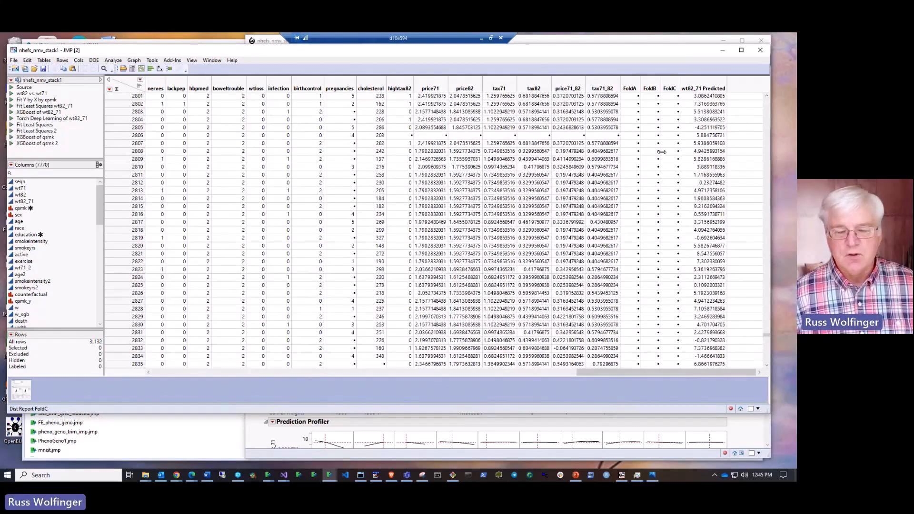
Step: Split the wt82_71 Predicted column by qsmk, grouped by seqn, into a new data table
{"action": "left_click", "coordinate": [708, 85]}
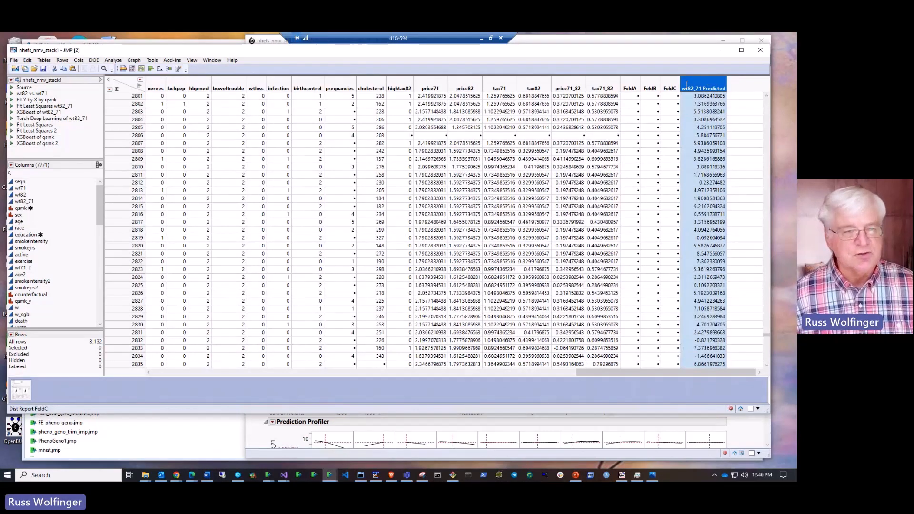
{"action": "left_click", "coordinate": [44, 60]}
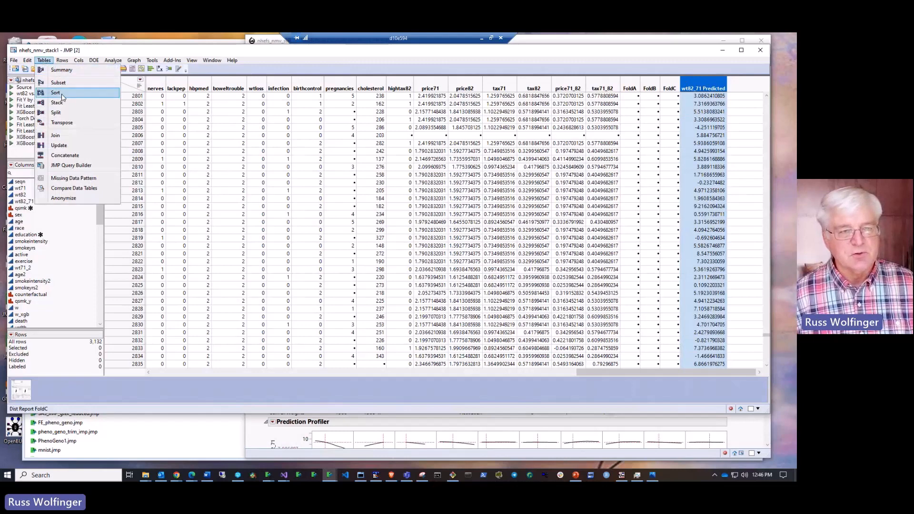
{"action": "left_click", "coordinate": [69, 113]}
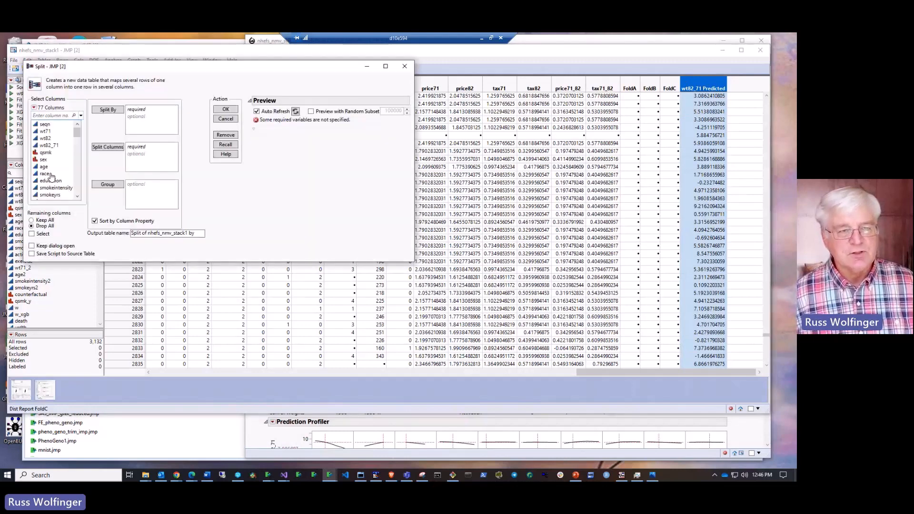
{"action": "left_click", "coordinate": [107, 147]}
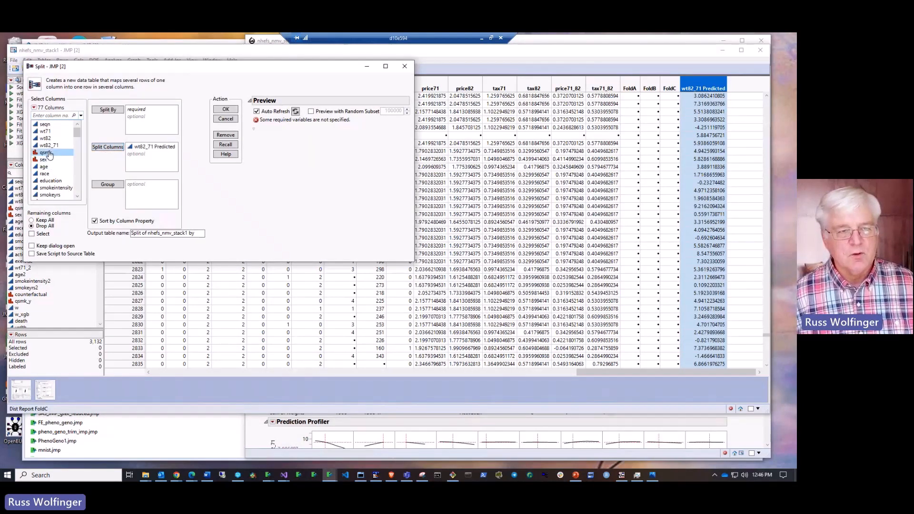
{"action": "left_click", "coordinate": [108, 110]}
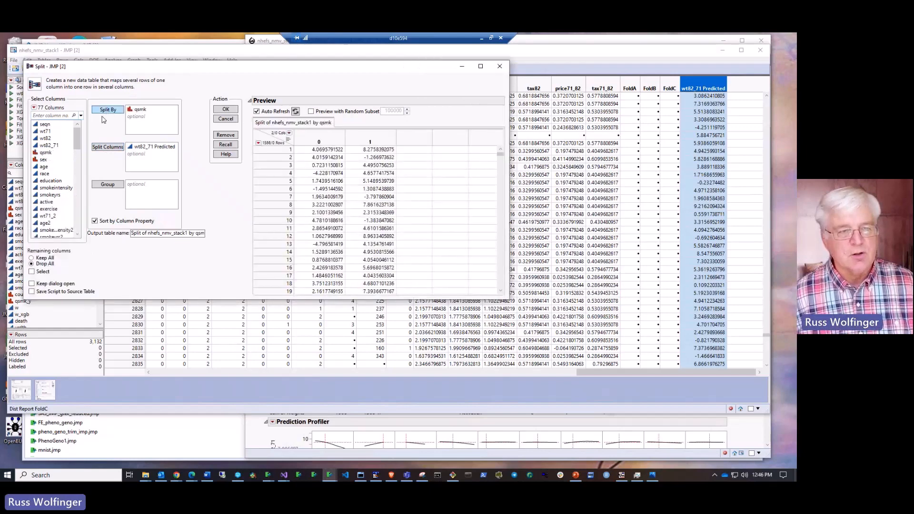
{"action": "left_click", "coordinate": [45, 124]}
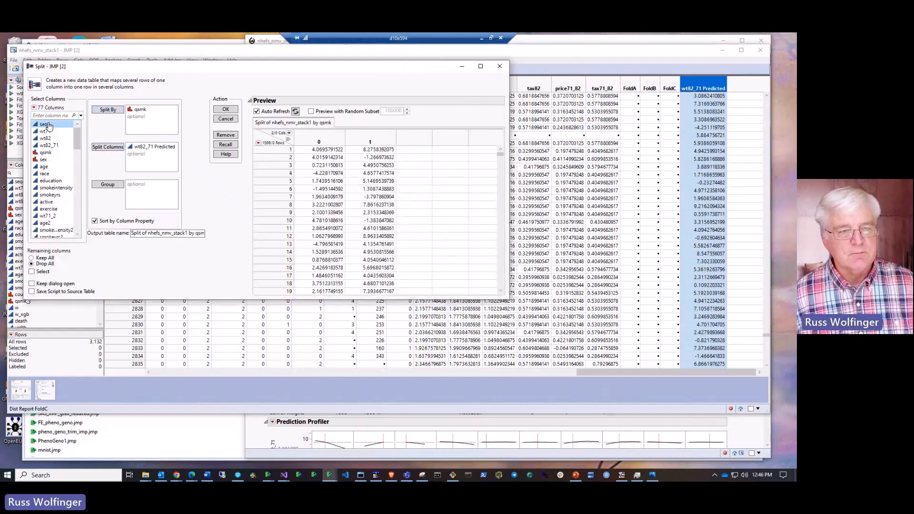
{"action": "left_click", "coordinate": [109, 186]}
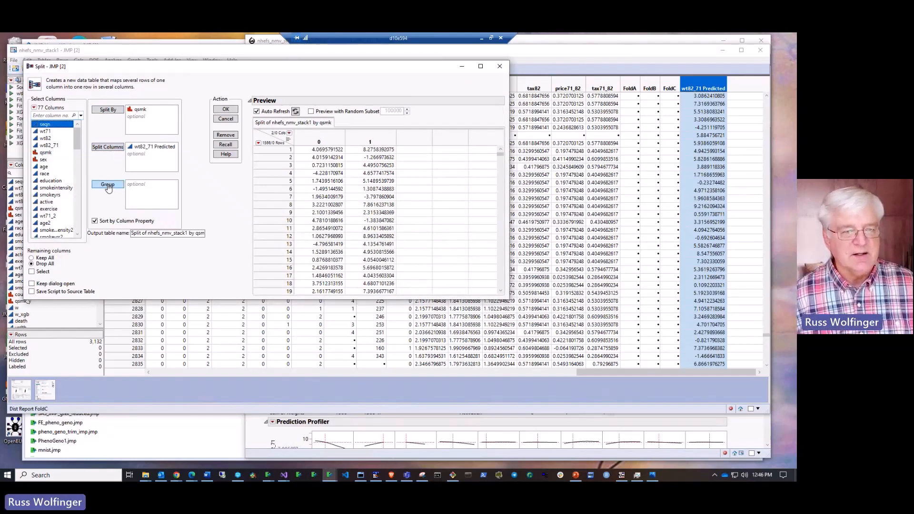
{"action": "left_click", "coordinate": [225, 110]}
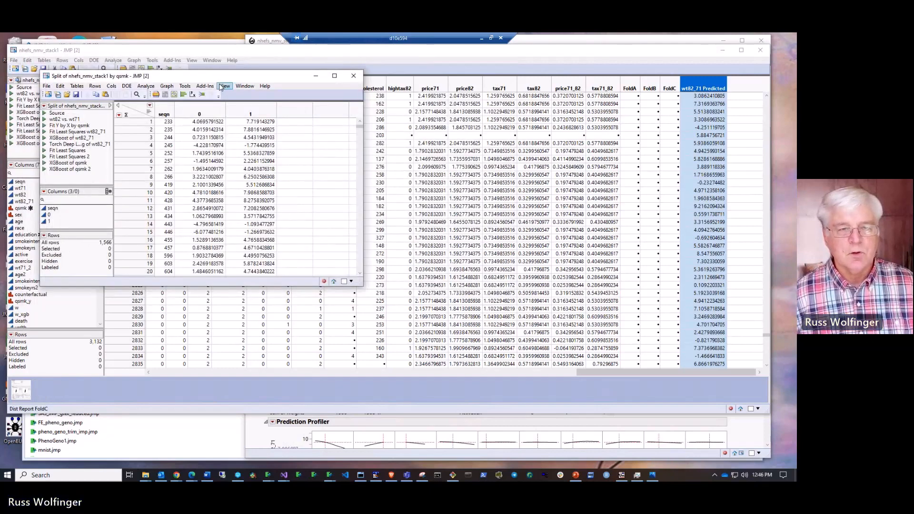
Step: Add a reverse-order difference formula column (1 minus 0) from the two qsmk prediction columns in the split table
{"action": "left_click_drag", "start_coordinate": [190, 76], "coordinate": [263, 60]}
{"action": "left_click", "coordinate": [272, 98]}
{"action": "left_click", "coordinate": [324, 98], "text": "shift"}
{"action": "right_click", "coordinate": [323, 93]}
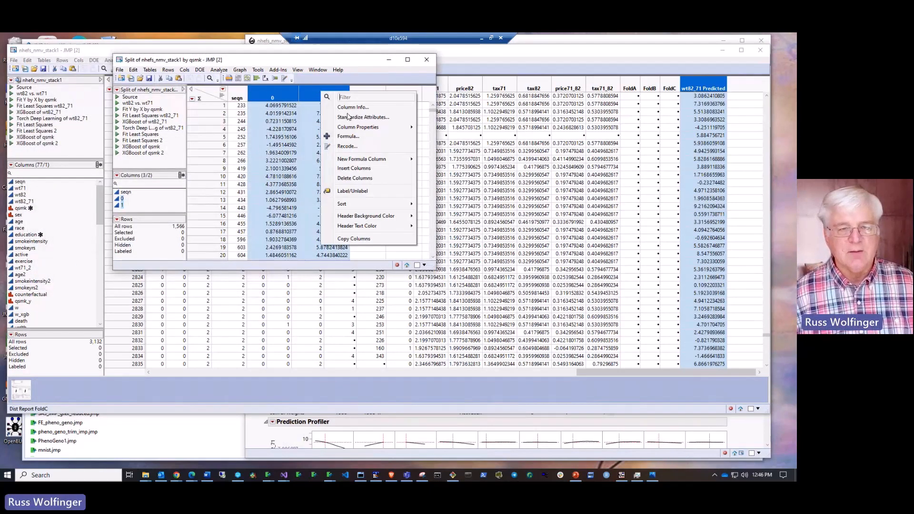
{"action": "mouse_move", "coordinate": [381, 158]}
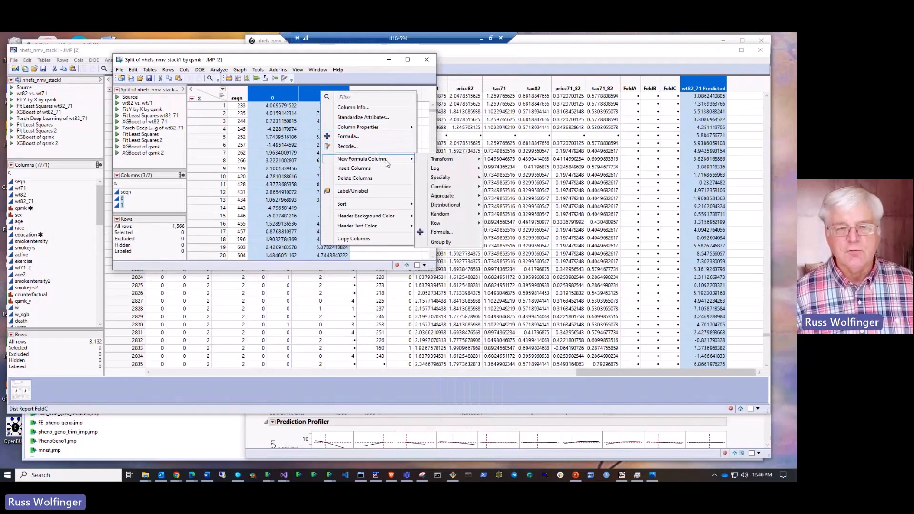
{"action": "mouse_move", "coordinate": [463, 187]}
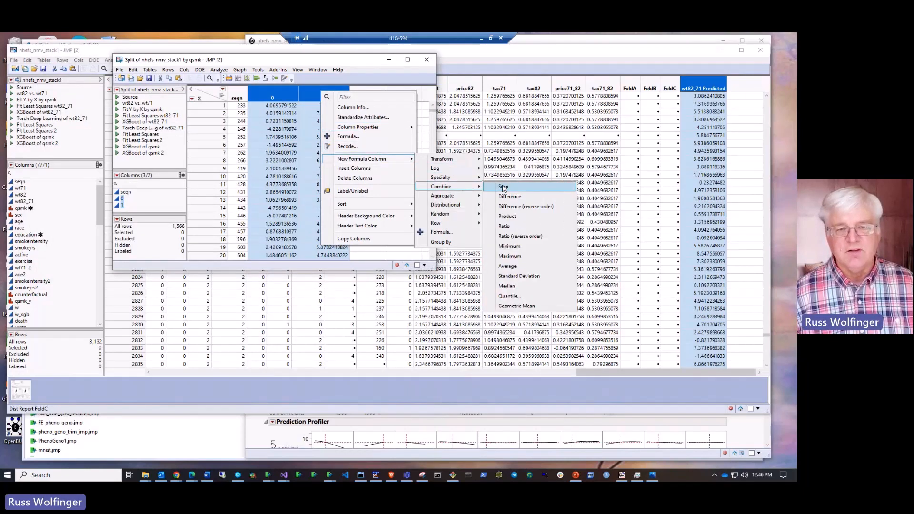
{"action": "left_click", "coordinate": [533, 211]}
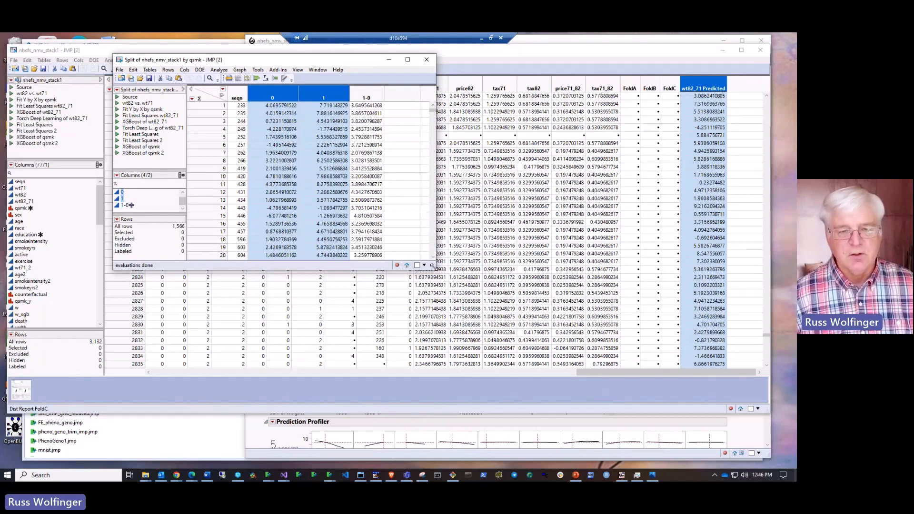
Step: Enlarge the split table window and run a Distribution analysis on the 1-0 difference column
{"action": "left_click_drag", "start_coordinate": [433, 266], "coordinate": [509, 358]}
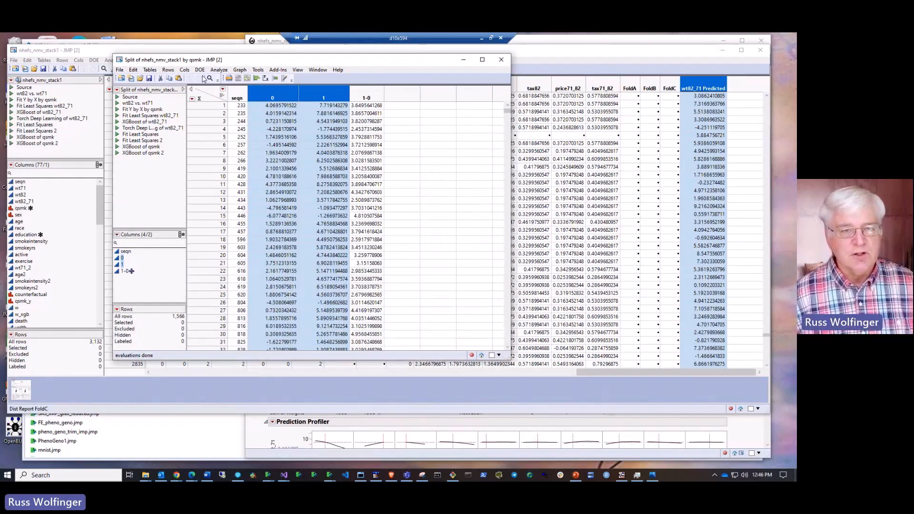
{"action": "left_click", "coordinate": [364, 92]}
{"action": "left_click", "coordinate": [257, 78]}
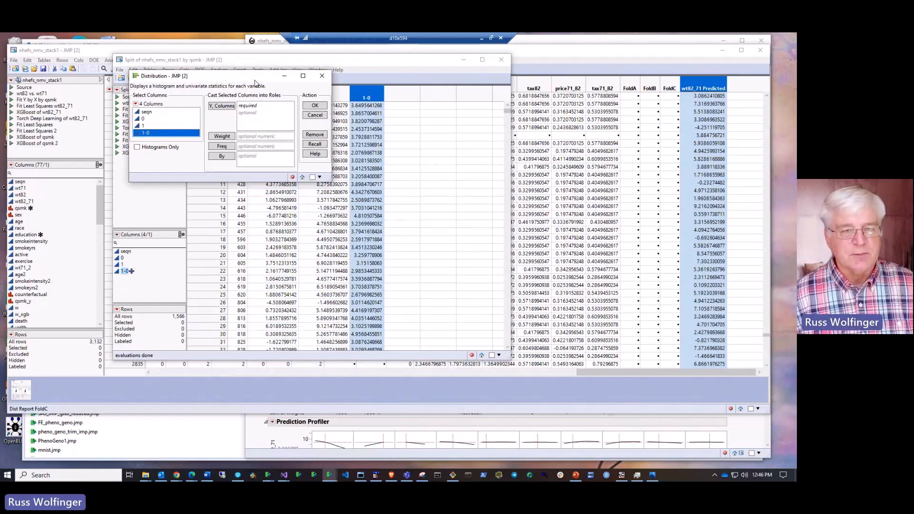
{"action": "left_click", "coordinate": [315, 106]}
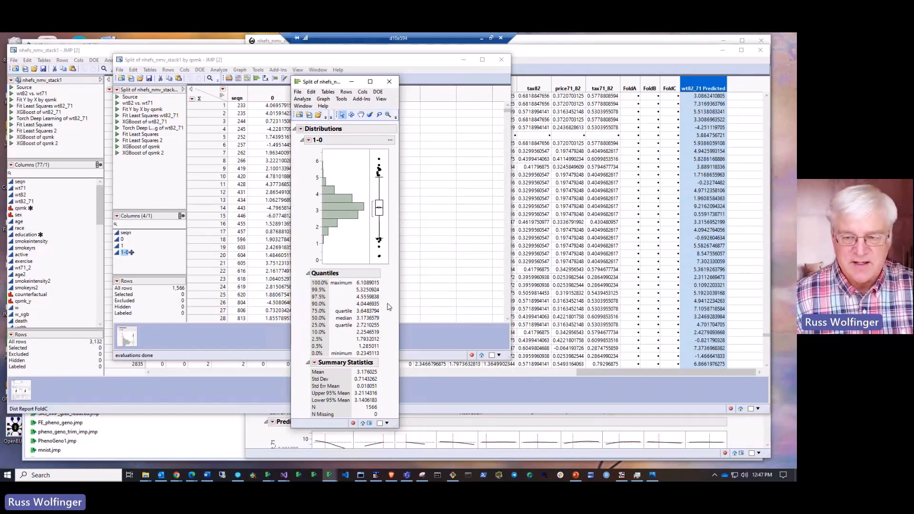
Step: Look over the first columns of the nhefs_nmv_stack1 table and return to the launch section of its Torch Deep Learning report
{"action": "left_click", "coordinate": [526, 55]}
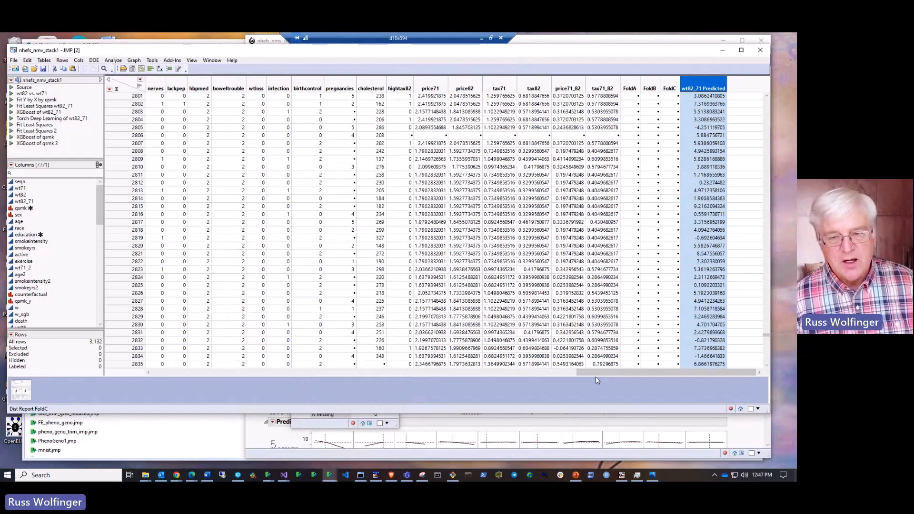
{"action": "left_click_drag", "start_coordinate": [595, 374], "coordinate": [156, 373]}
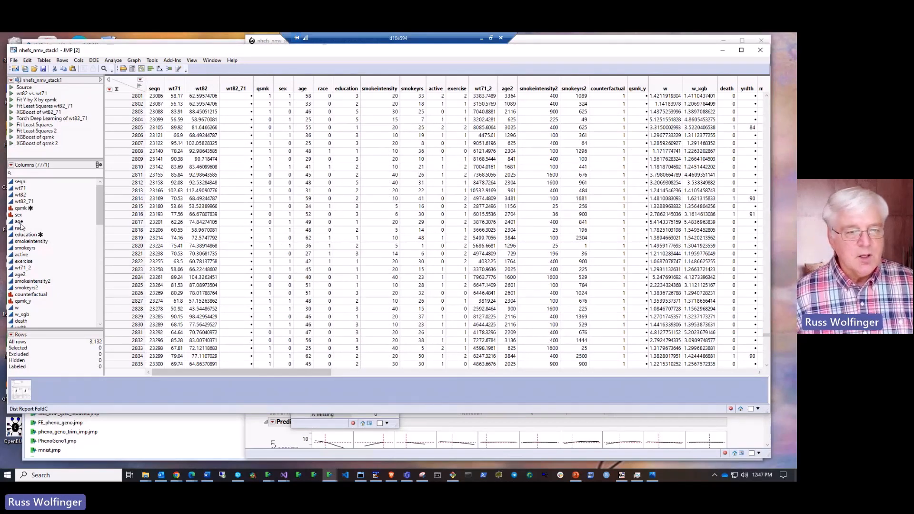
{"action": "left_click", "coordinate": [17, 395]}
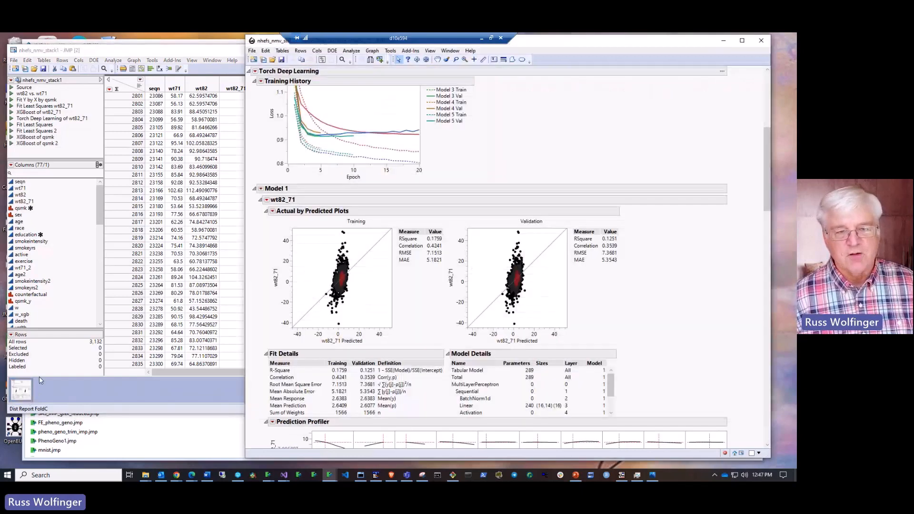
{"action": "scroll", "coordinate": [515, 157], "scroll_direction": "up", "scroll_amount": 5}
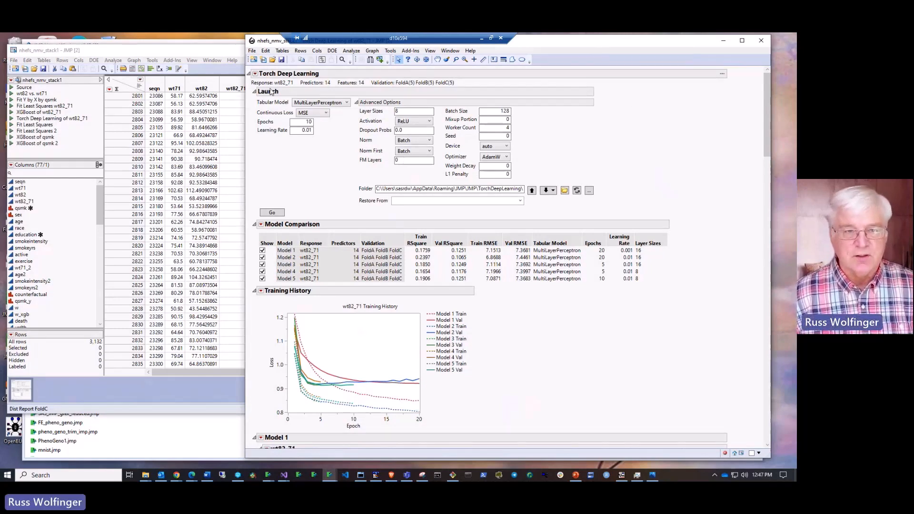
Step: Change the Torch Deep Learning analysis variables, replacing the response wt82_71 with qsmk_y
{"action": "left_click", "coordinate": [255, 74]}
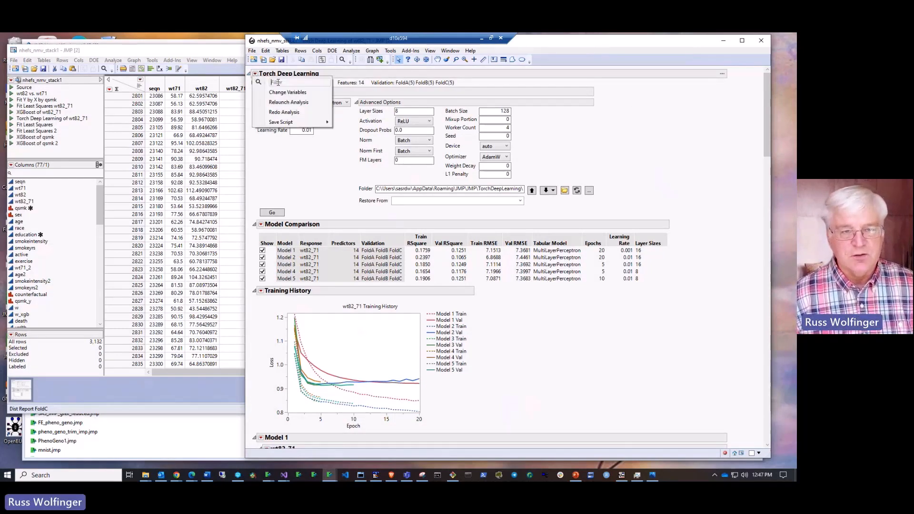
{"action": "left_click", "coordinate": [286, 93]}
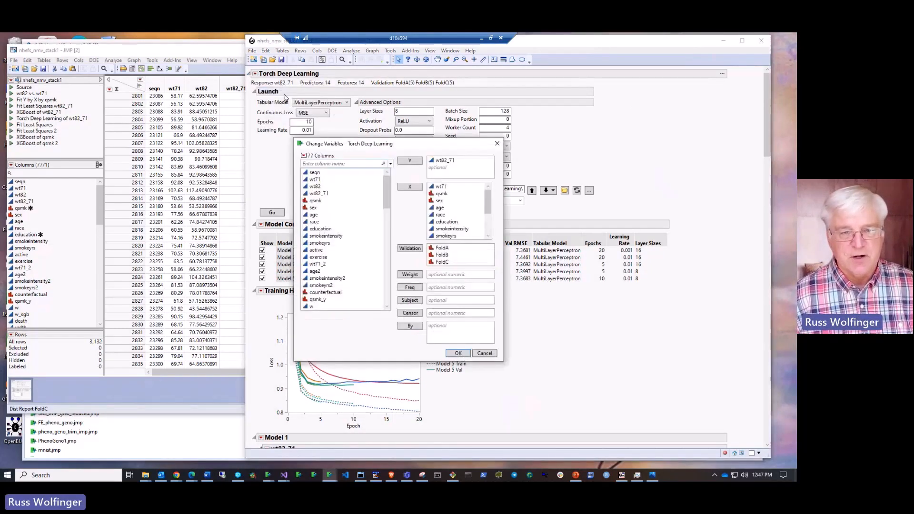
{"action": "left_click", "coordinate": [443, 162]}
{"action": "double_click", "coordinate": [442, 161]}
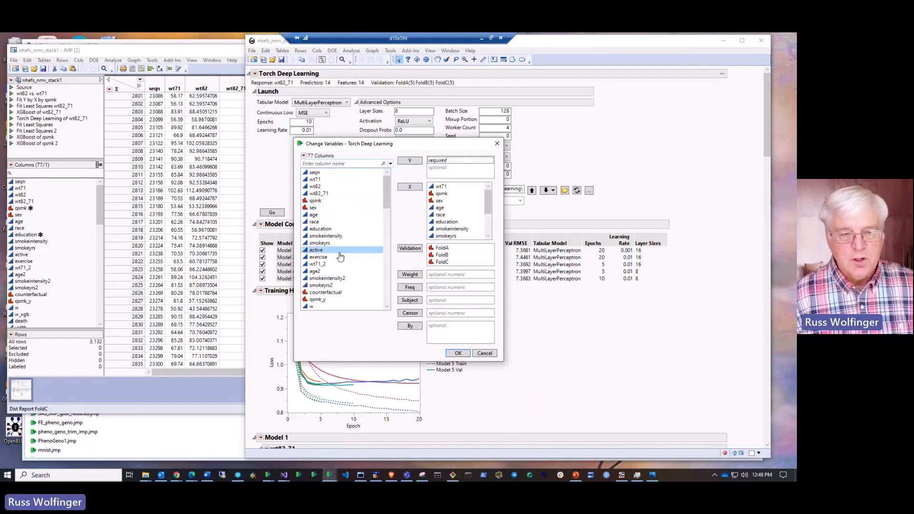
{"action": "scroll", "coordinate": [343, 238], "scroll_direction": "down", "scroll_amount": 1}
{"action": "left_click", "coordinate": [316, 286]}
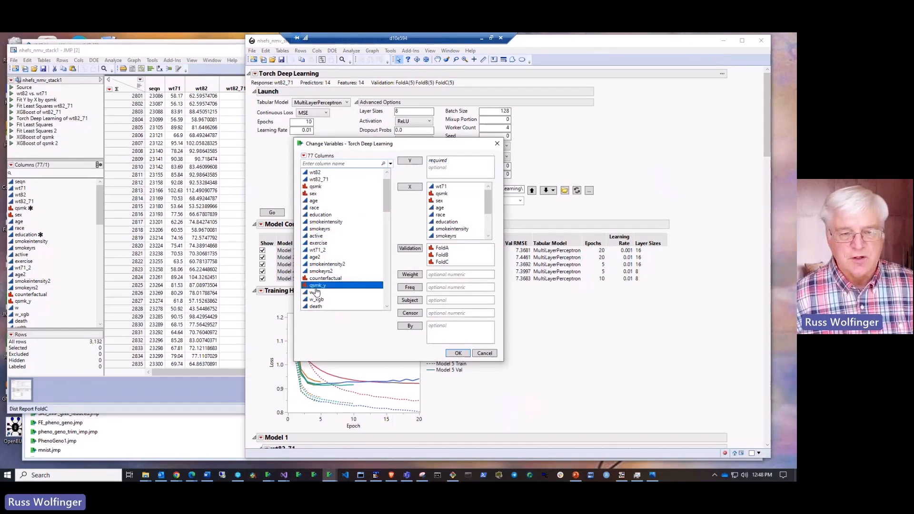
{"action": "left_click", "coordinate": [417, 162]}
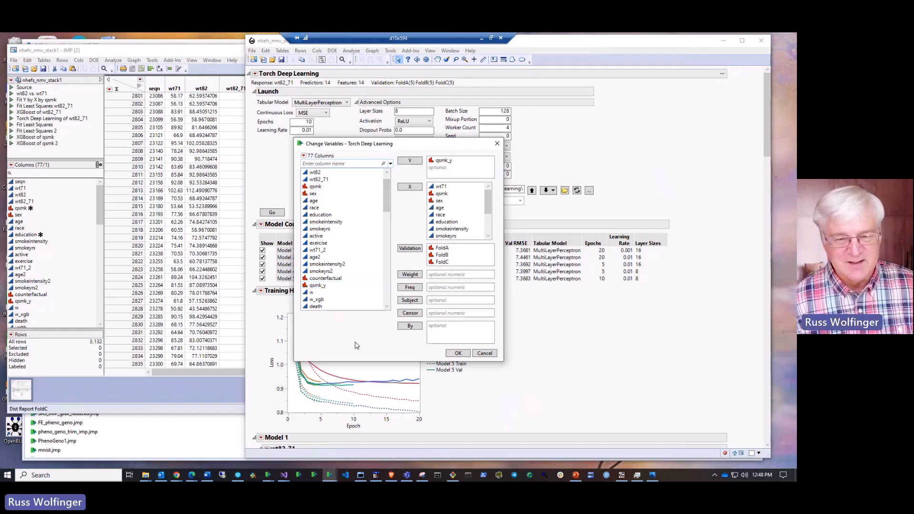
Step: Remove qsmk from the predictors, apply the variable changes and fit a new model for qsmk_y
{"action": "left_click", "coordinate": [443, 161]}
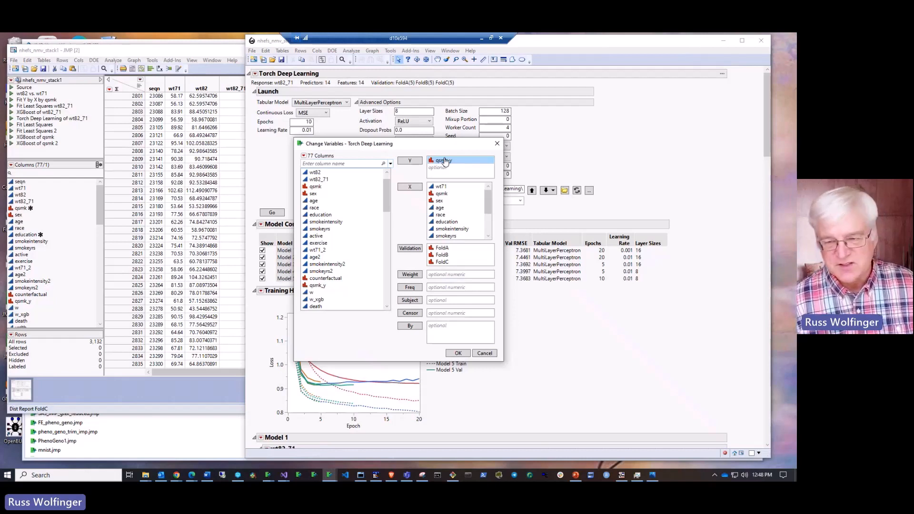
{"action": "double_click", "coordinate": [443, 195]}
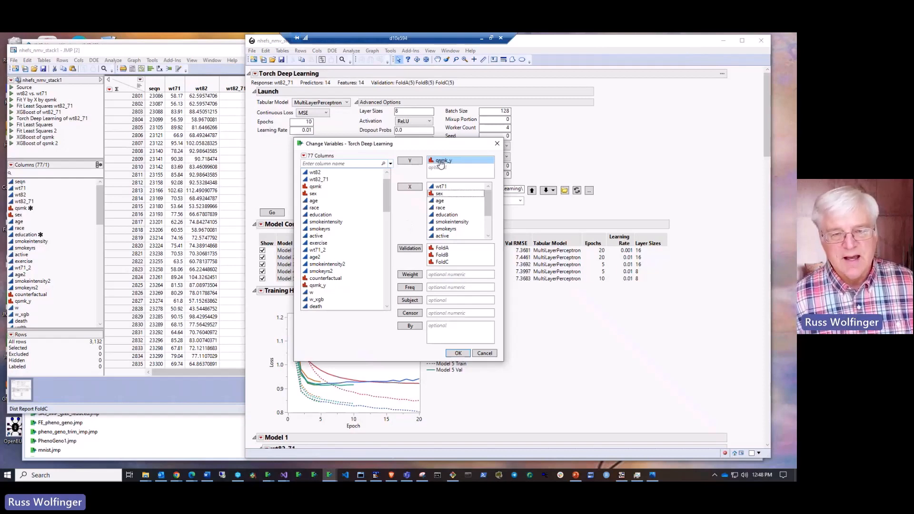
{"action": "left_click", "coordinate": [458, 353]}
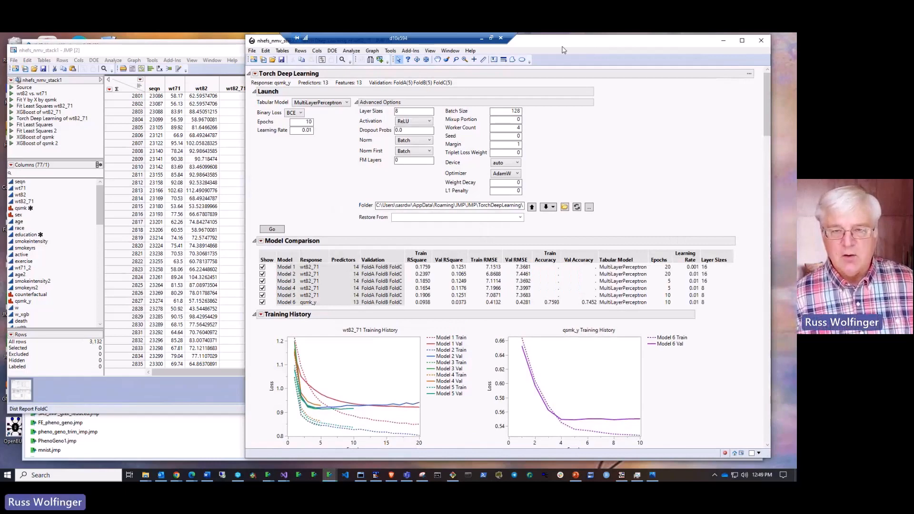
Step: Examine Model 6's qsmk_y training history, actual by predicted plots, confusion matrices, ROC curves and fit details, and scroll back through the earlier models
{"action": "left_click_drag", "start_coordinate": [564, 49], "coordinate": [443, 33]}
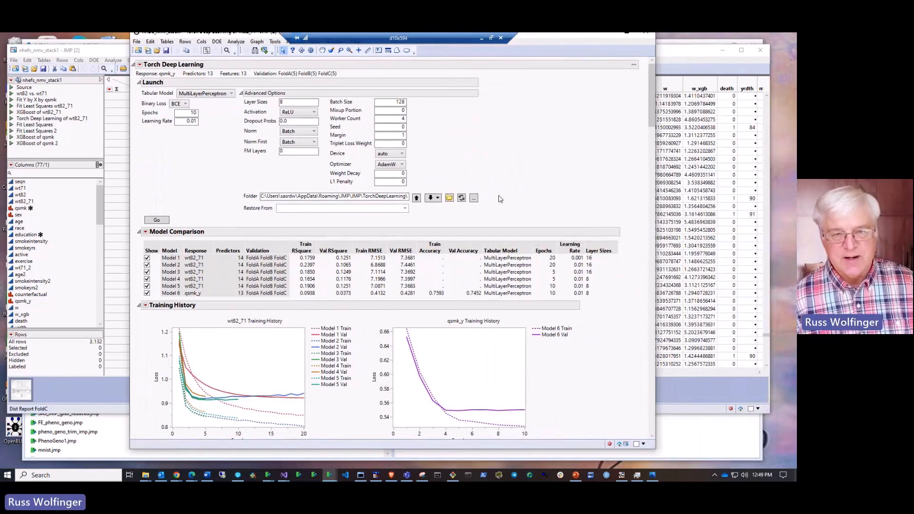
{"action": "scroll", "coordinate": [503, 182], "scroll_direction": "down", "scroll_amount": 3}
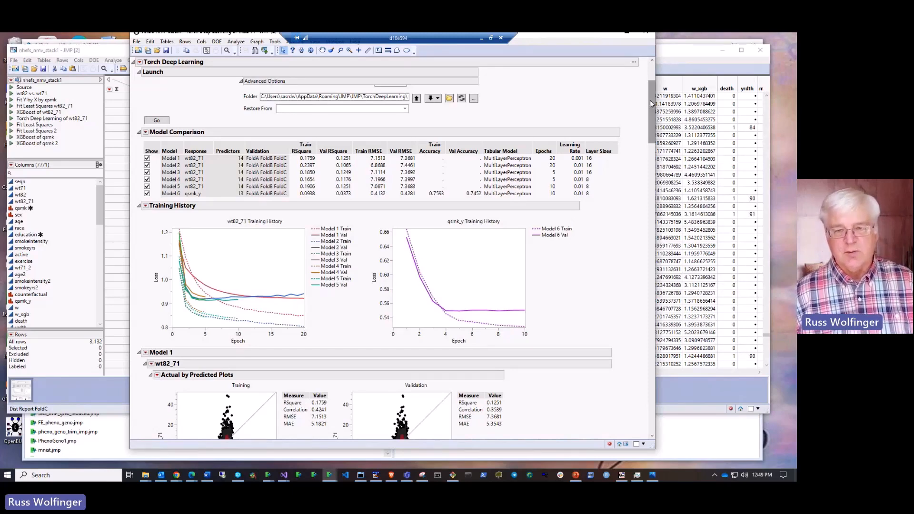
{"action": "scroll", "coordinate": [650, 100], "scroll_direction": "down", "scroll_amount": 4}
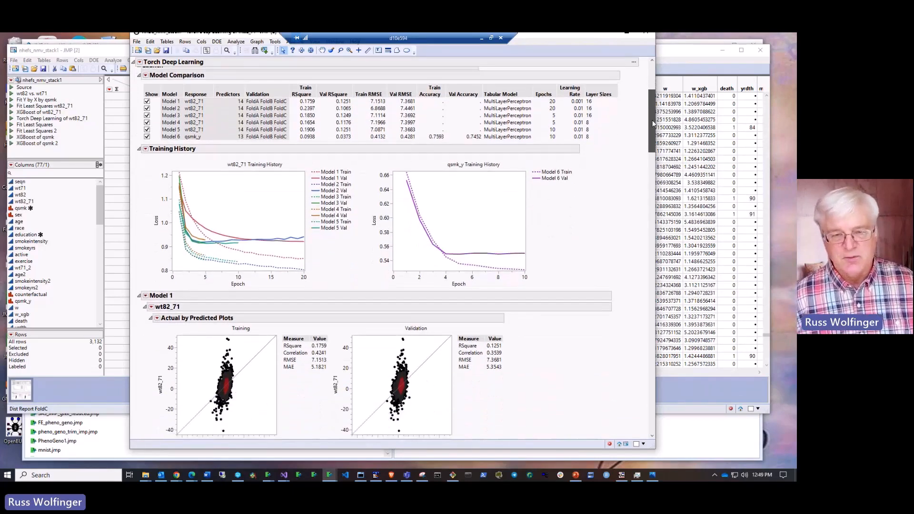
{"action": "left_click_drag", "start_coordinate": [653, 123], "coordinate": [661, 439]}
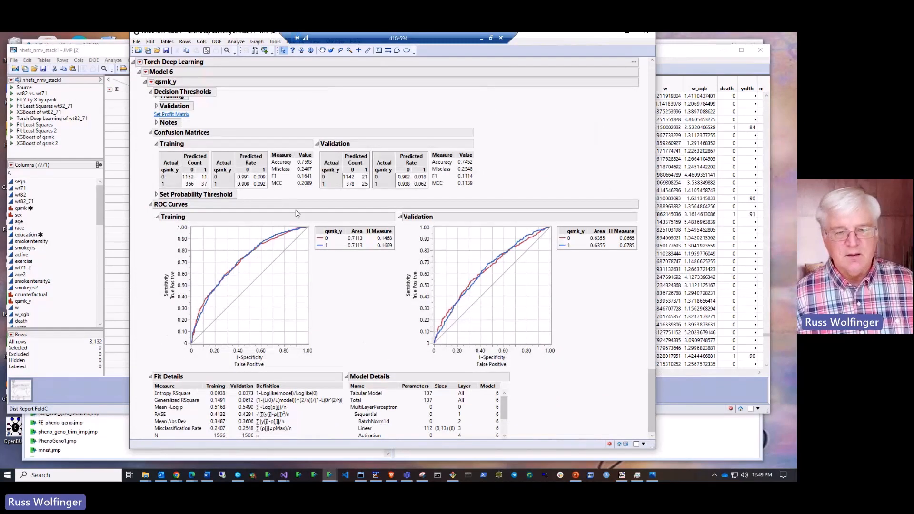
{"action": "scroll", "coordinate": [295, 212], "scroll_direction": "up", "scroll_amount": 3}
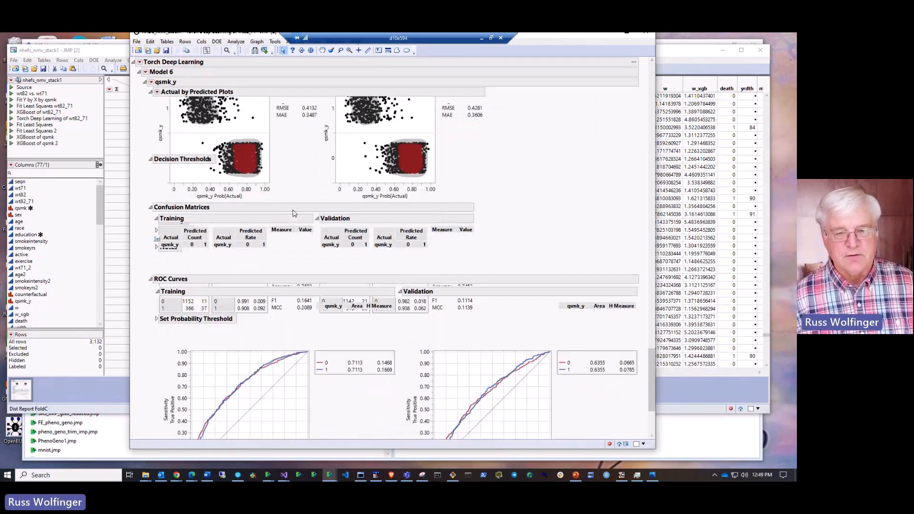
{"action": "scroll", "coordinate": [294, 213], "scroll_direction": "up", "scroll_amount": 5}
{"action": "scroll", "coordinate": [367, 297], "scroll_direction": "down", "scroll_amount": 2}
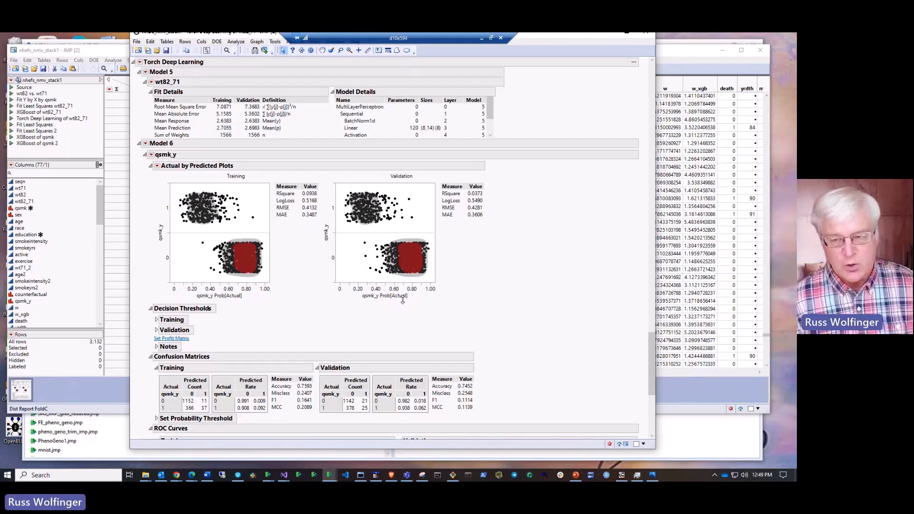
{"action": "scroll", "coordinate": [334, 298], "scroll_direction": "down", "scroll_amount": 5}
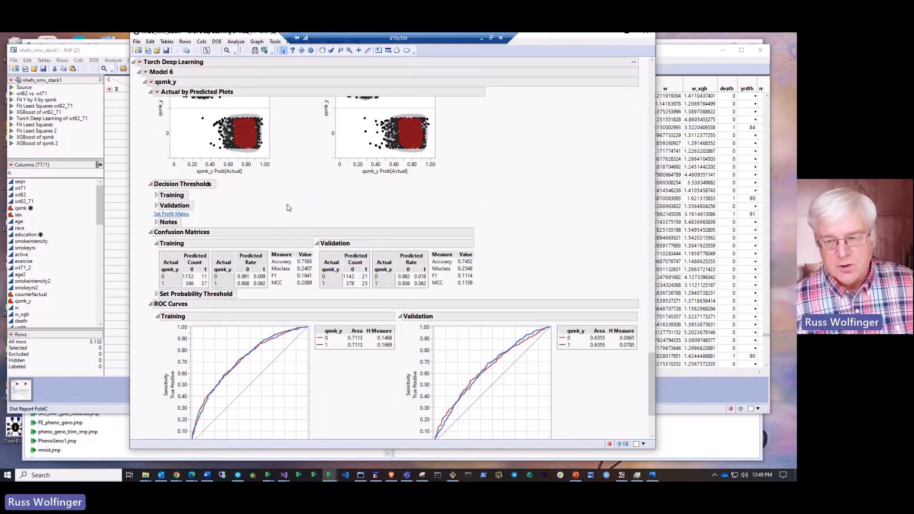
{"action": "scroll", "coordinate": [285, 220], "scroll_direction": "down", "scroll_amount": 4}
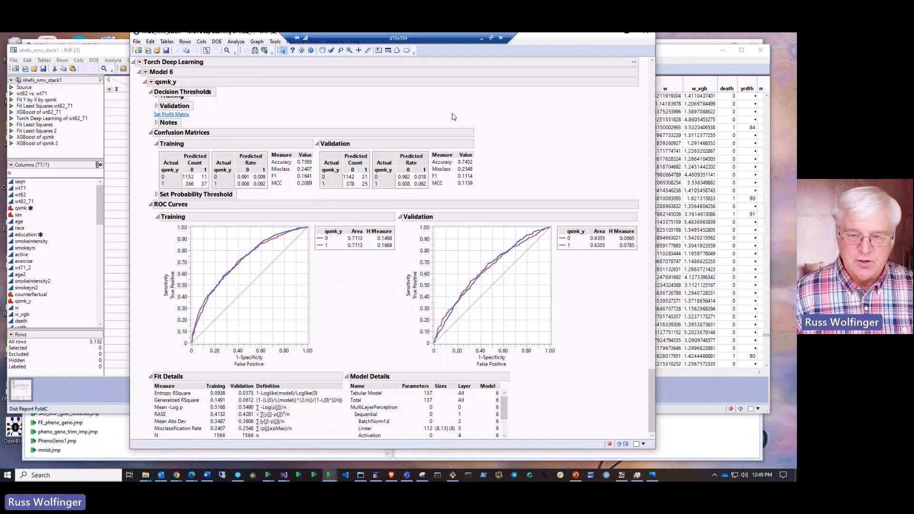
{"action": "scroll", "coordinate": [453, 117], "scroll_direction": "up", "scroll_amount": 15}
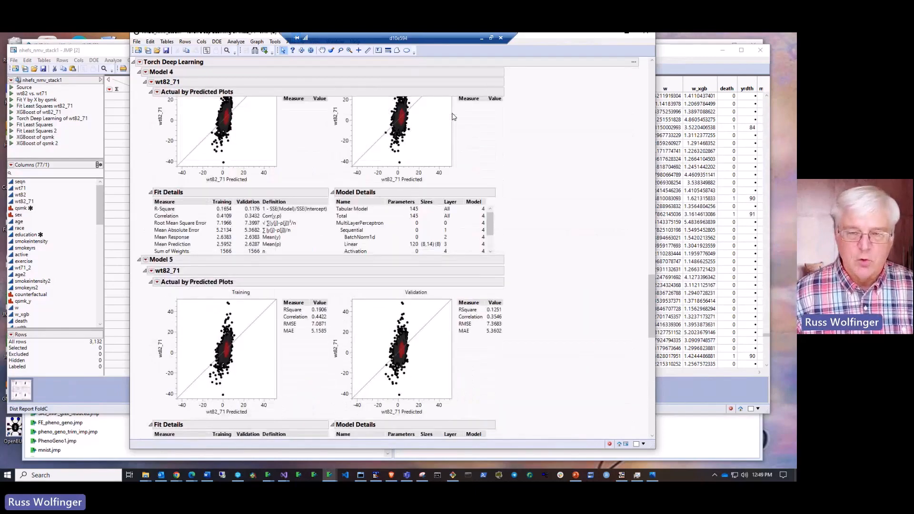
{"action": "scroll", "coordinate": [453, 117], "scroll_direction": "up", "scroll_amount": 10}
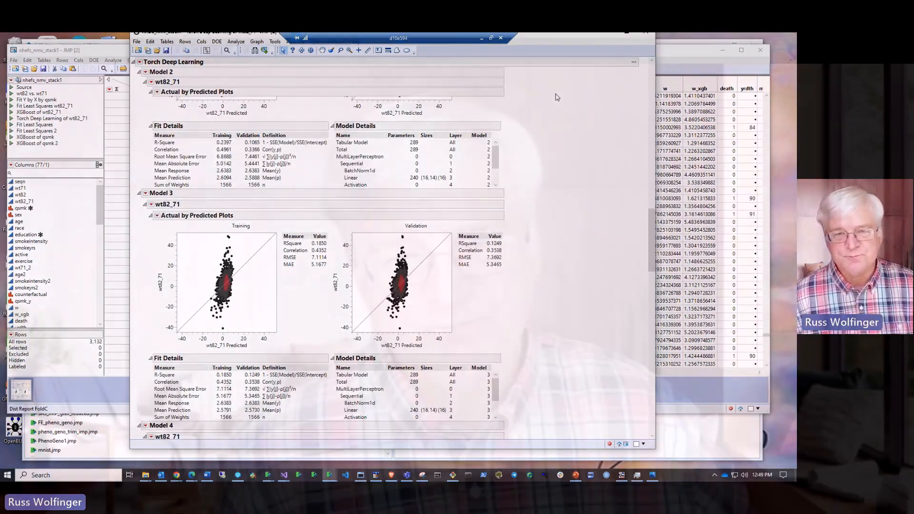